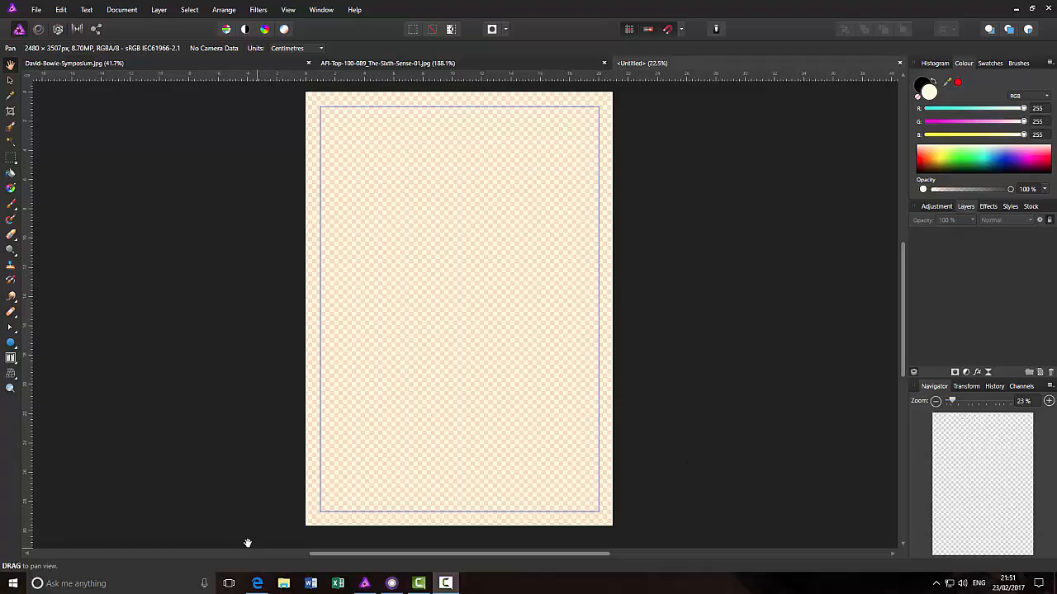
- Review the photo quiz silhouette request in the Fans of Serif Software Facebook group in the browser, and return to Affinity Photo
left_click(258, 585)
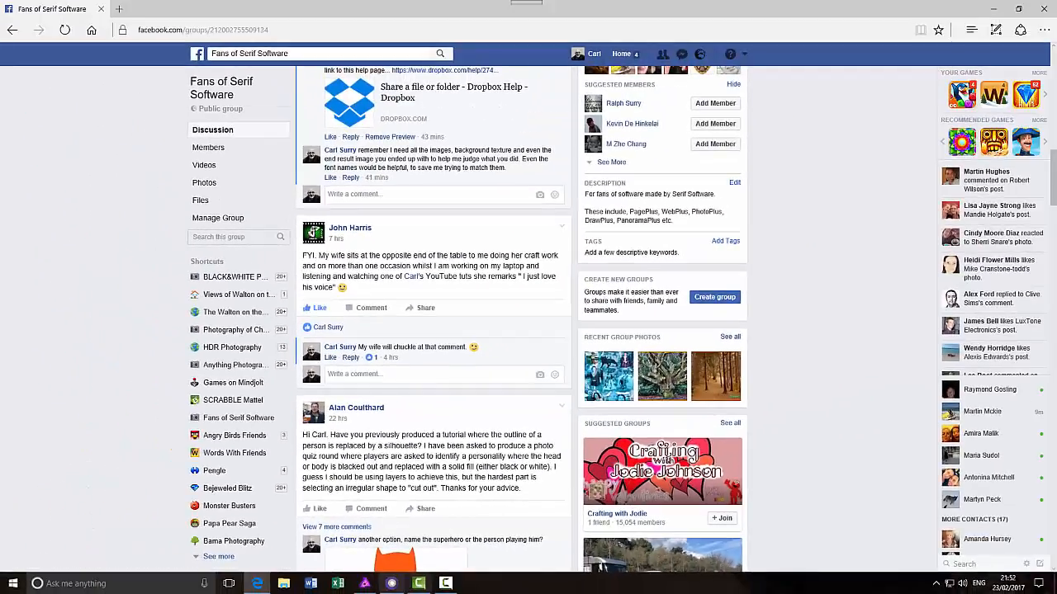
left_click(374, 585)
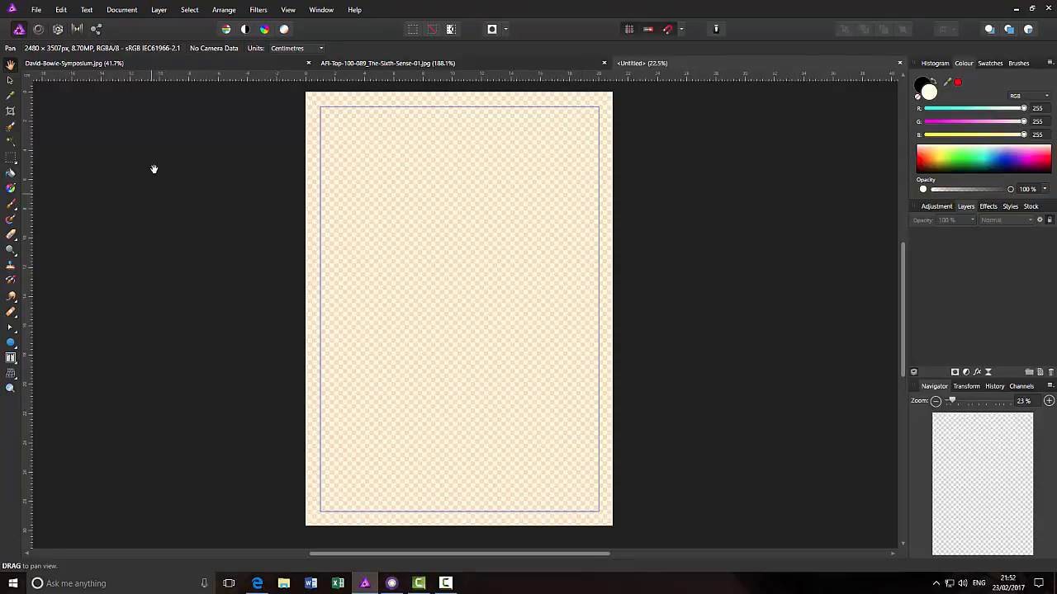
- In David-Bowie-Symposium.jpg, brush-select the face, neck and bare chest at 64 px width, subtracting the stray hair area
left_click(173, 63)
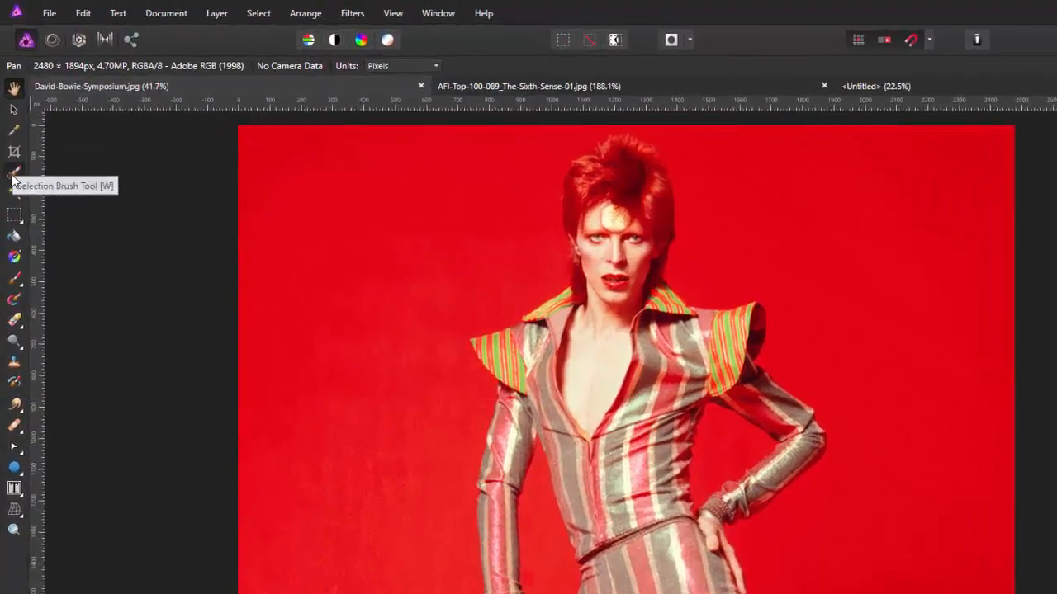
left_click(10, 127)
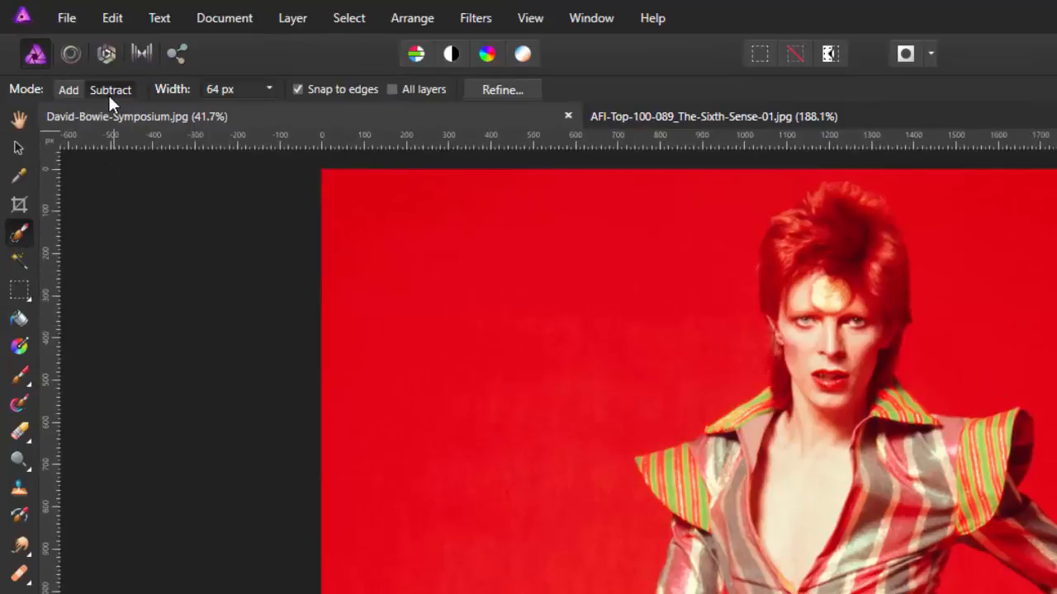
left_click(68, 90)
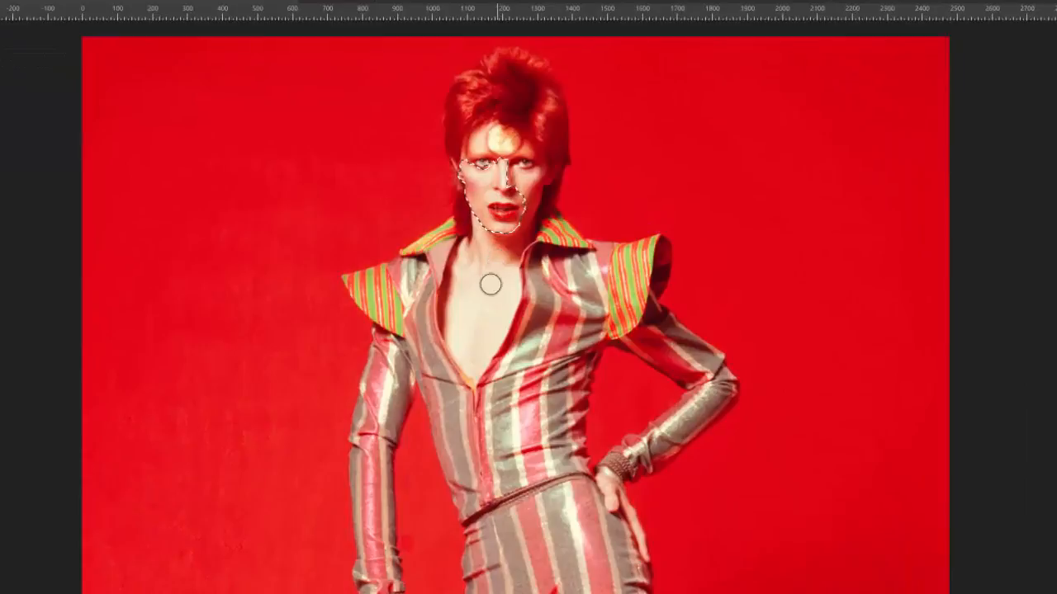
mouse_move(490, 284)
left_mouse_down()
mouse_move(484, 300)
mouse_move(472, 281)
mouse_move(501, 239)
mouse_move(517, 179)
mouse_move(492, 162)
mouse_move(495, 130)
mouse_move(520, 165)
mouse_move(519, 135)
mouse_move(536, 182)
left_mouse_up()
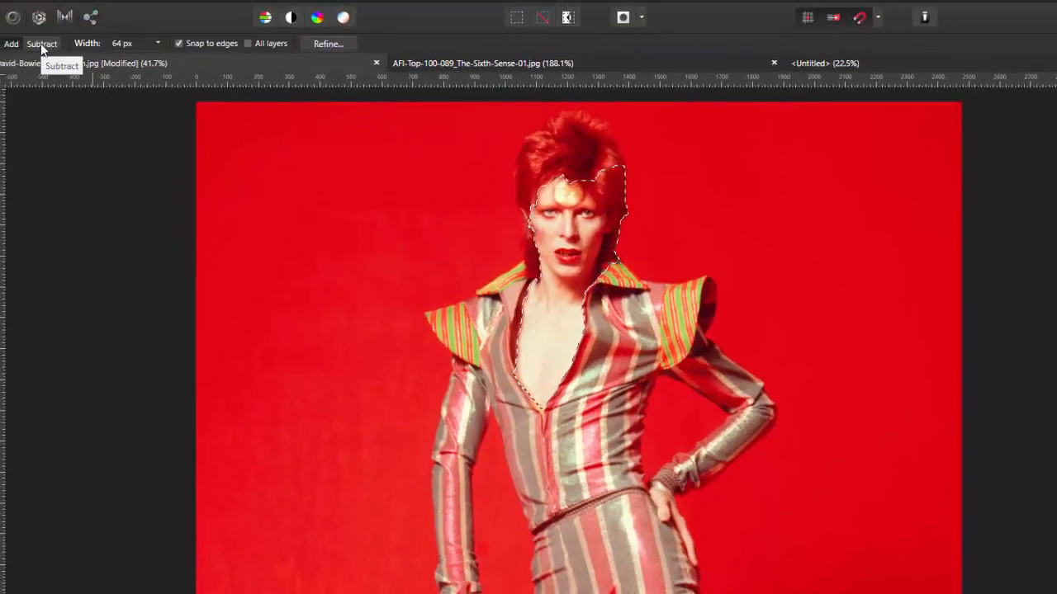
left_click(41, 43)
mouse_move(616, 169)
left_mouse_down()
mouse_move(623, 232)
mouse_move(593, 180)
mouse_move(626, 234)
mouse_move(629, 272)
left_mouse_up()
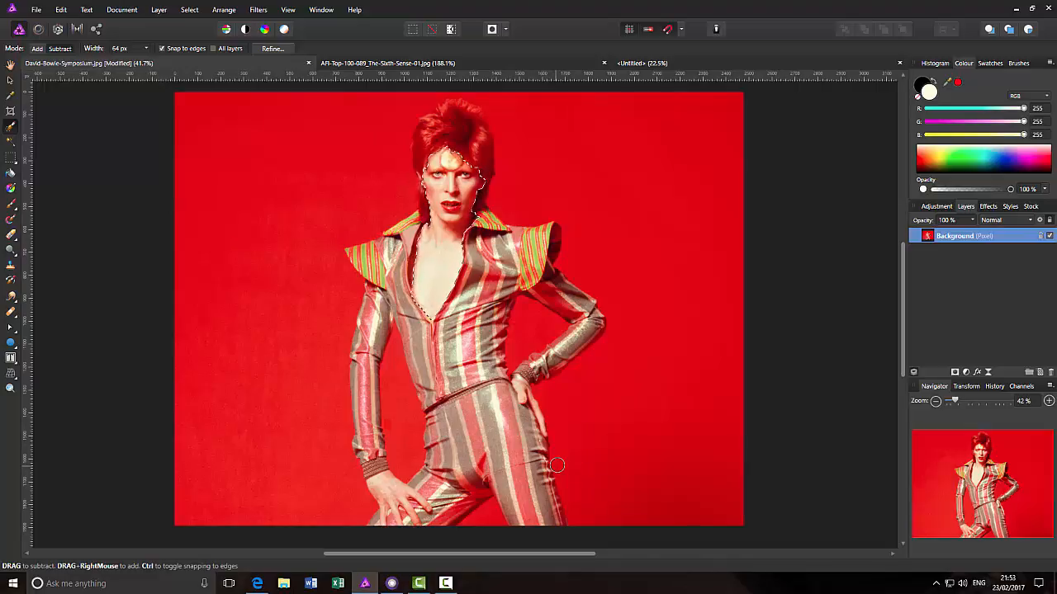
- Duplicate the selected area onto its own layer, view it in isolation, and hide the copy with the original photo visible and active
key("ctrl+j")
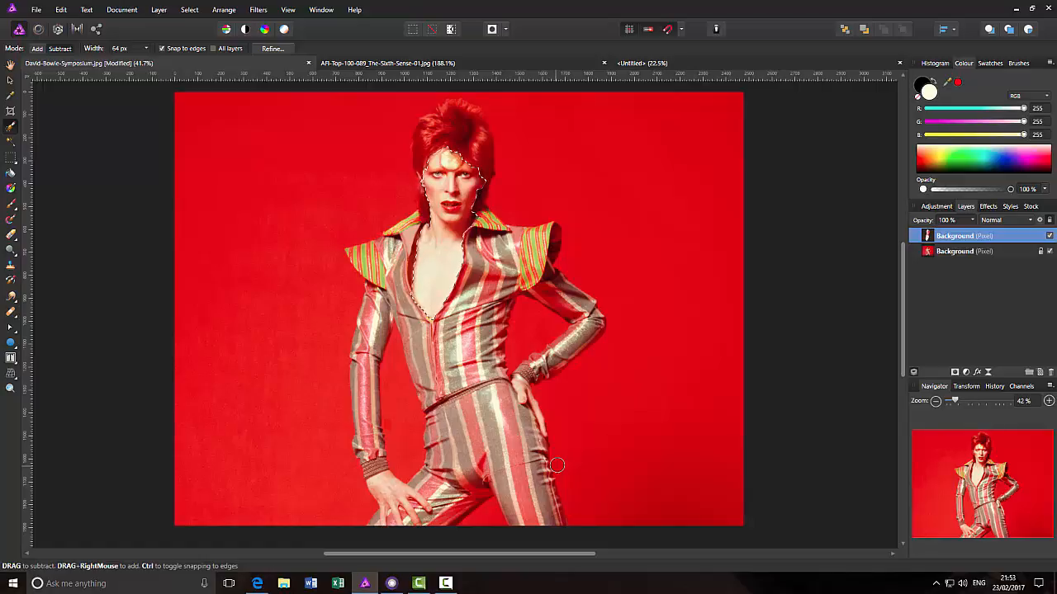
left_click(1049, 252)
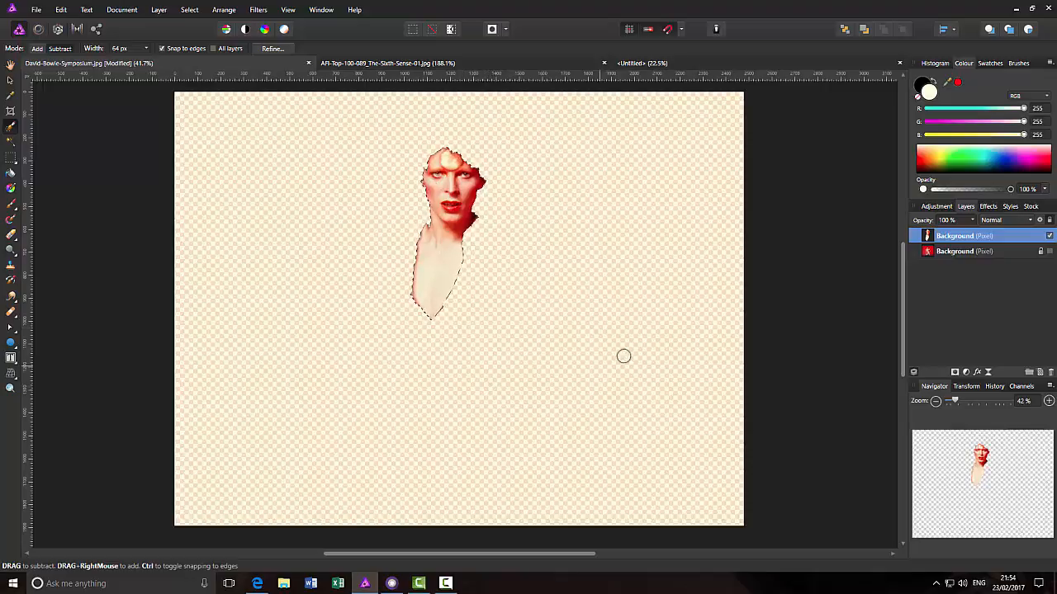
left_click(1001, 250)
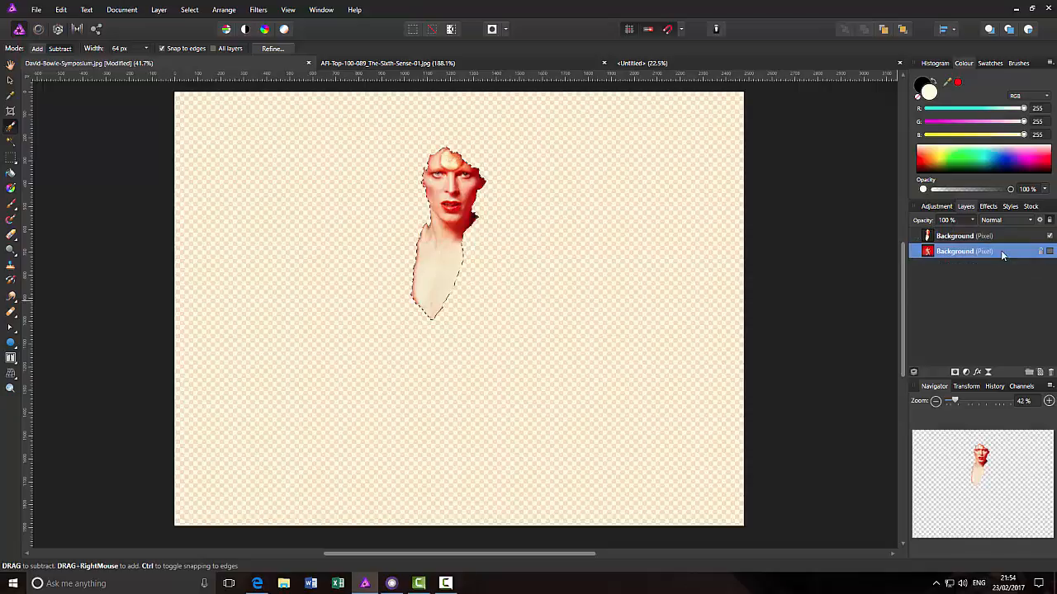
left_click(1049, 251)
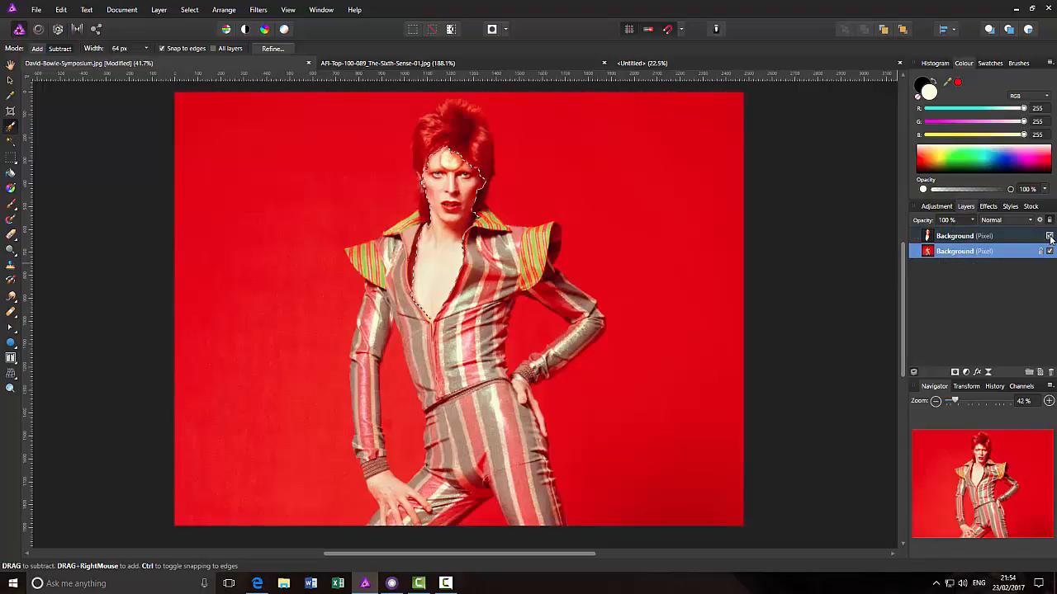
left_click(1049, 236)
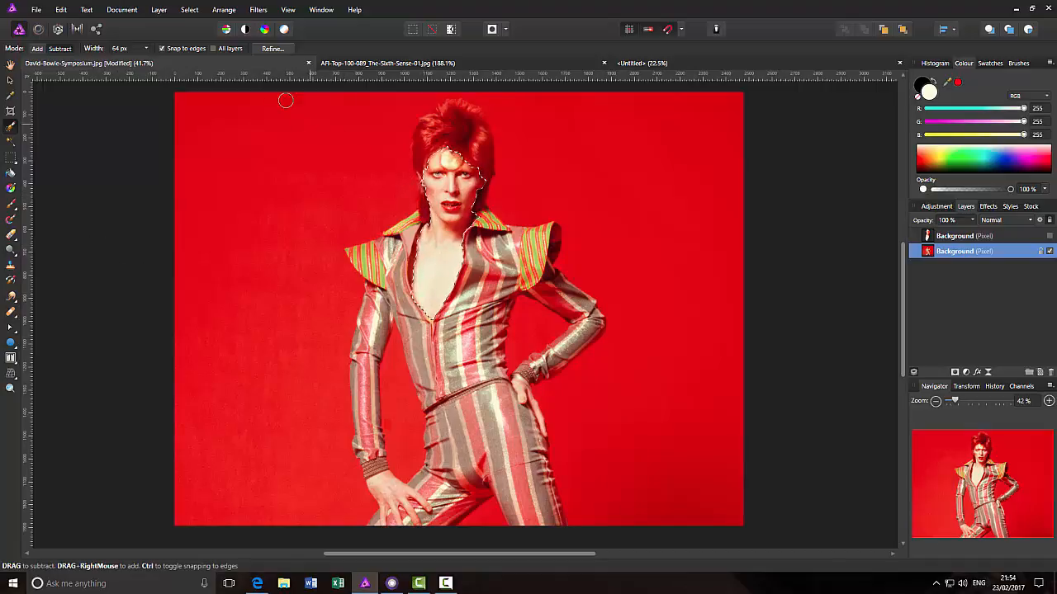
- Refine the face and chest selection with a very slight feather adjustment and apply it
left_click(272, 49)
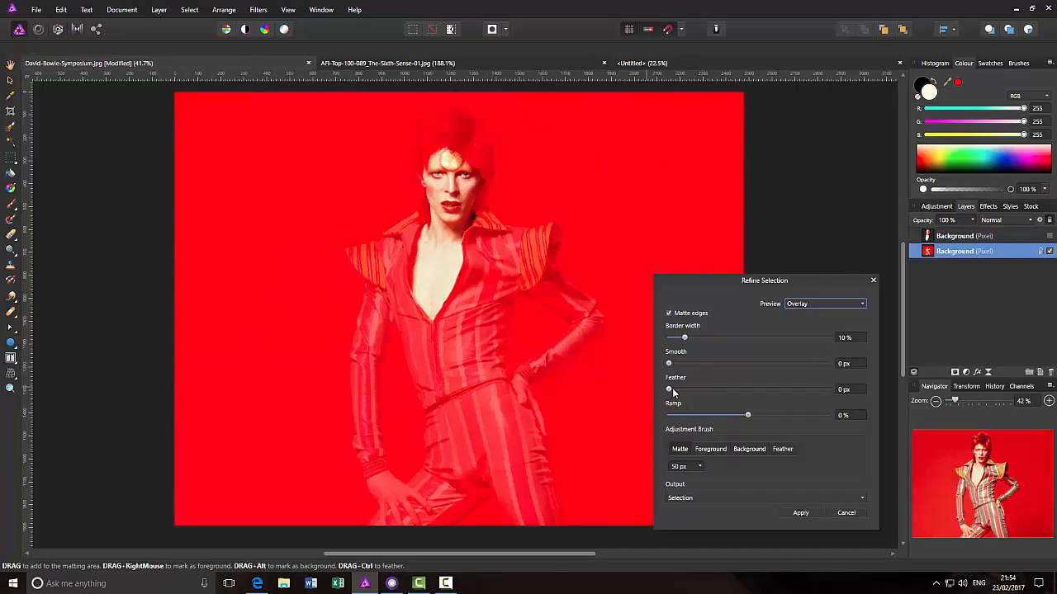
left_click_drag(669, 389, 671, 391)
left_click(800, 512)
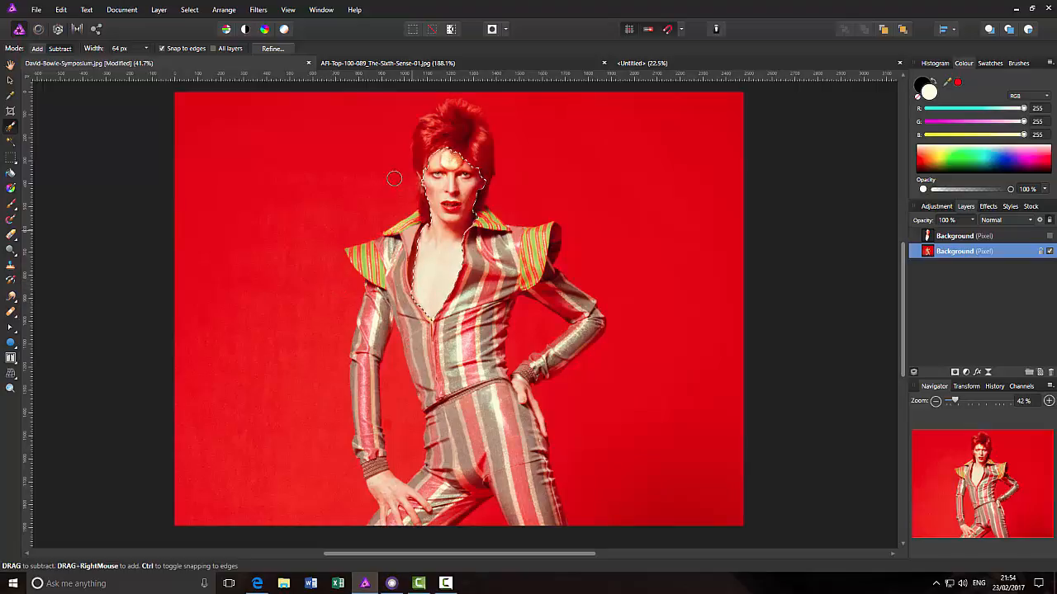
- Flood fill the face and chest cutout layer with black, and hide that layer
left_click(10, 174)
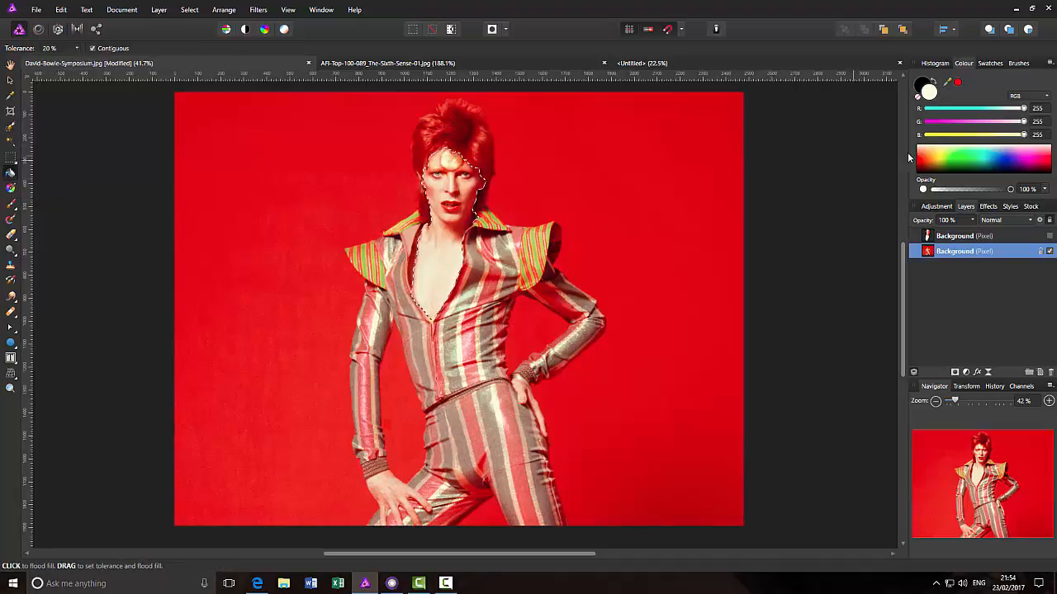
left_click(932, 82)
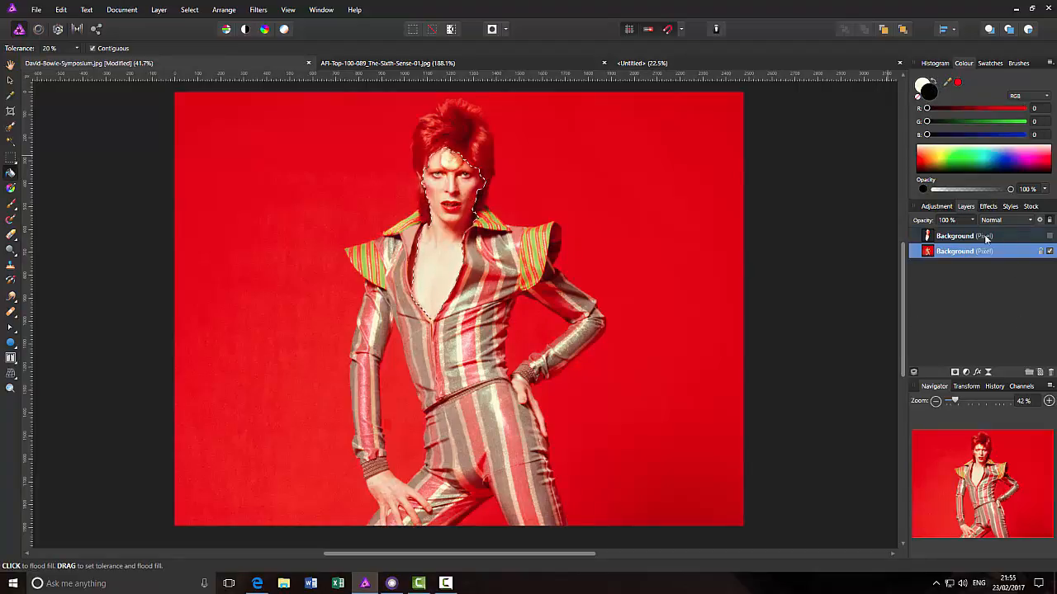
left_click(1018, 239)
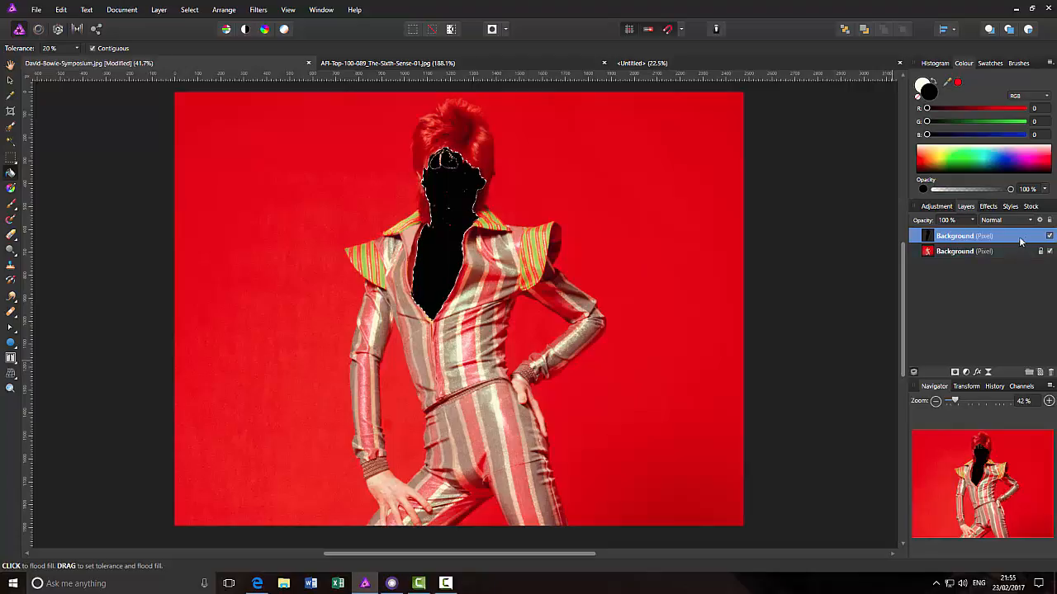
left_click(1049, 237)
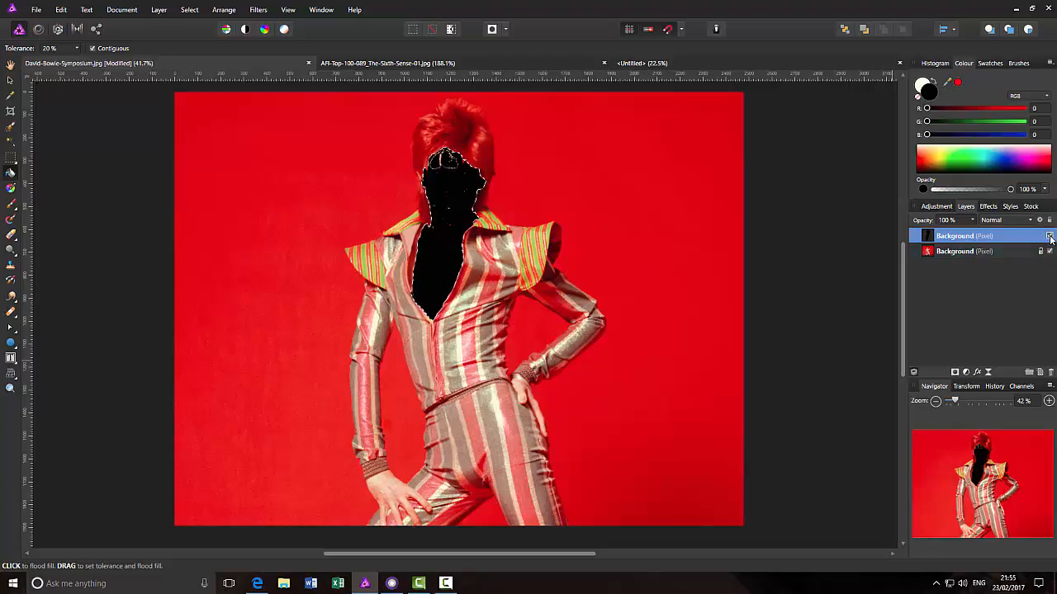
left_click(1050, 237)
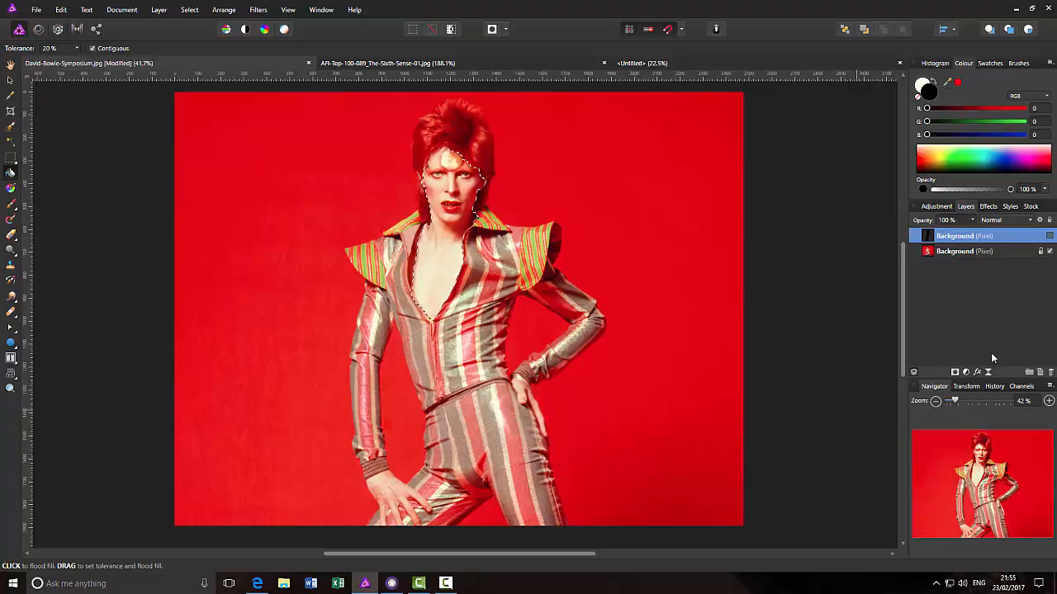
- On the original photo layer, paint the selected face, neck and chest solid black with a 263.4 px brush and clear the selection
left_click(1014, 259)
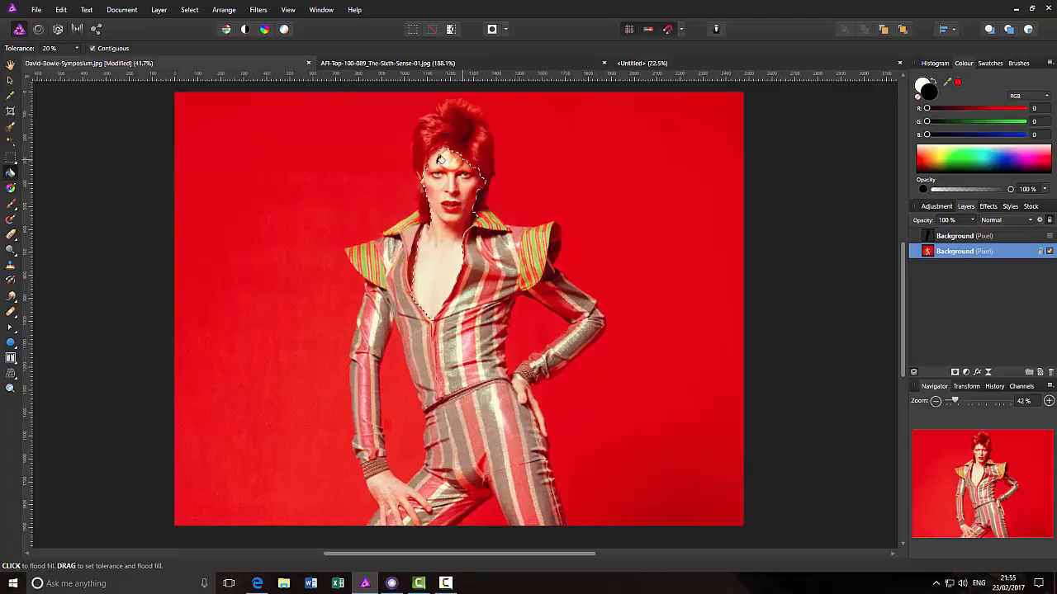
left_click(11, 206)
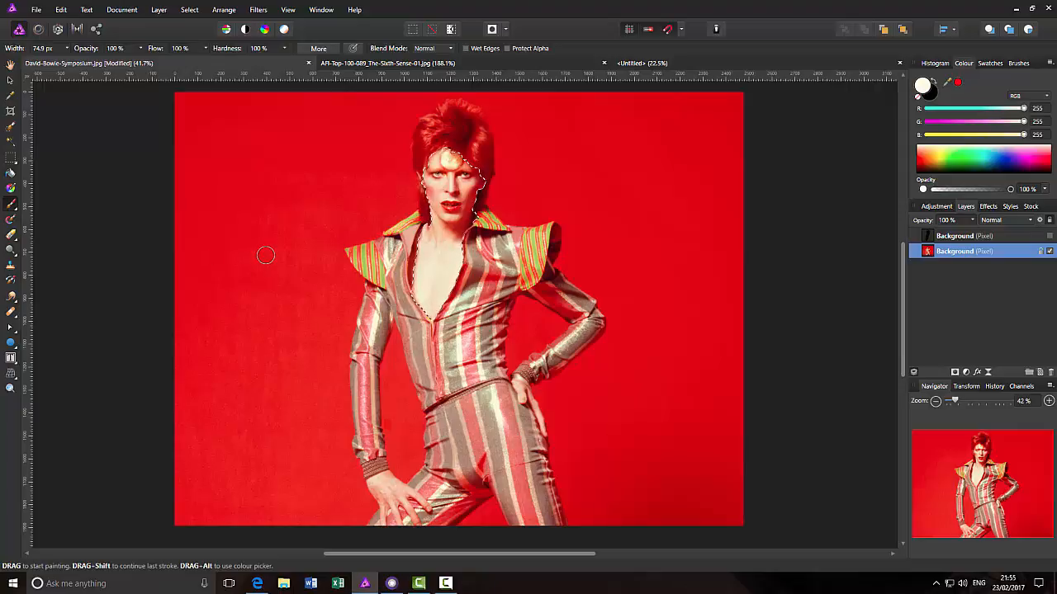
key("bracketright")
key("bracketright")
key("bracketright")
key("bracketright")
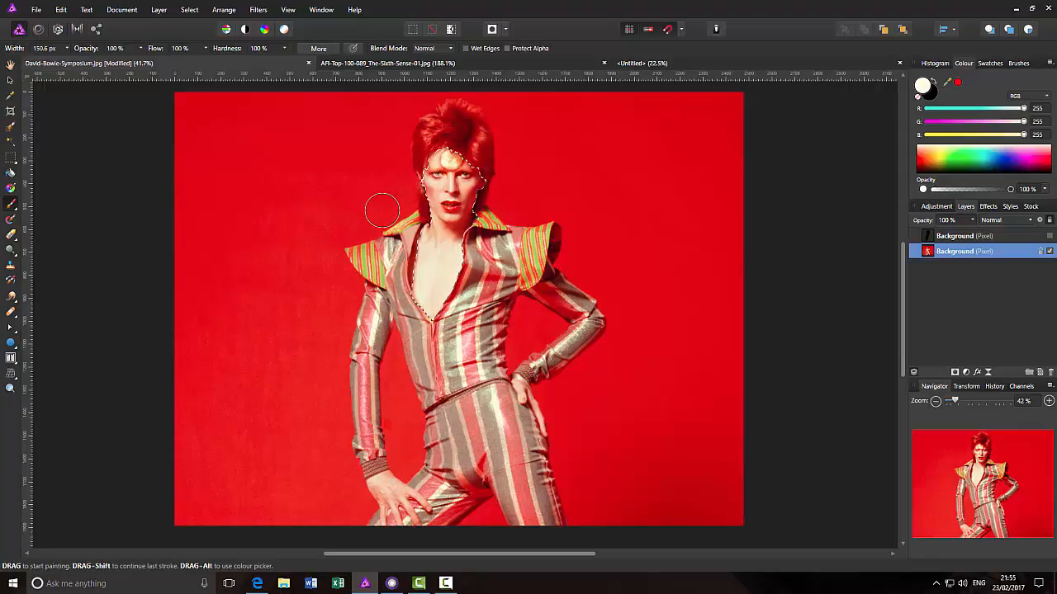
key("bracketright")
key("bracketright")
key("bracketright")
key("bracketright")
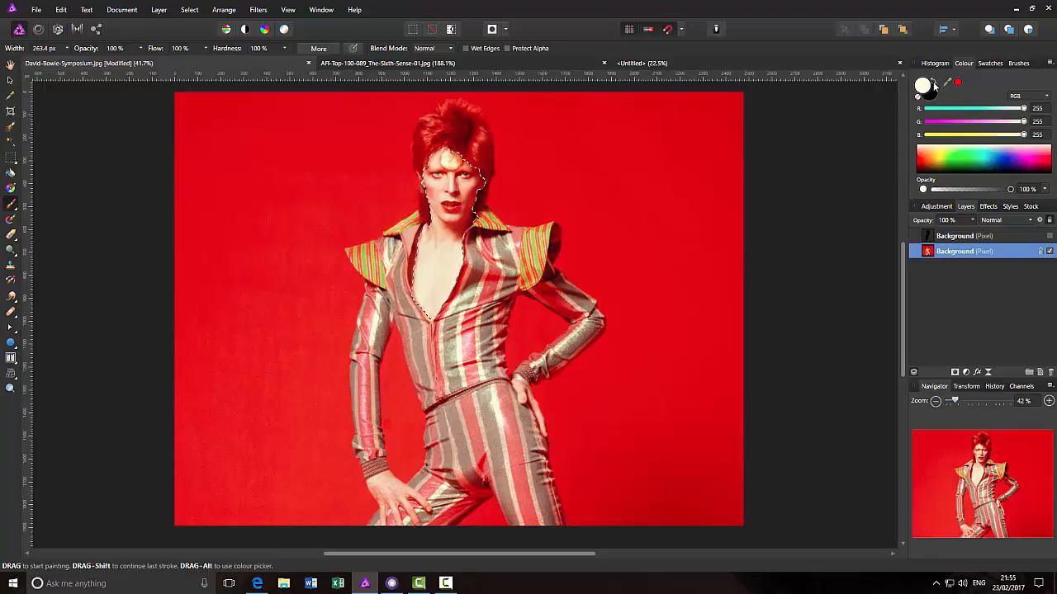
left_click(934, 82)
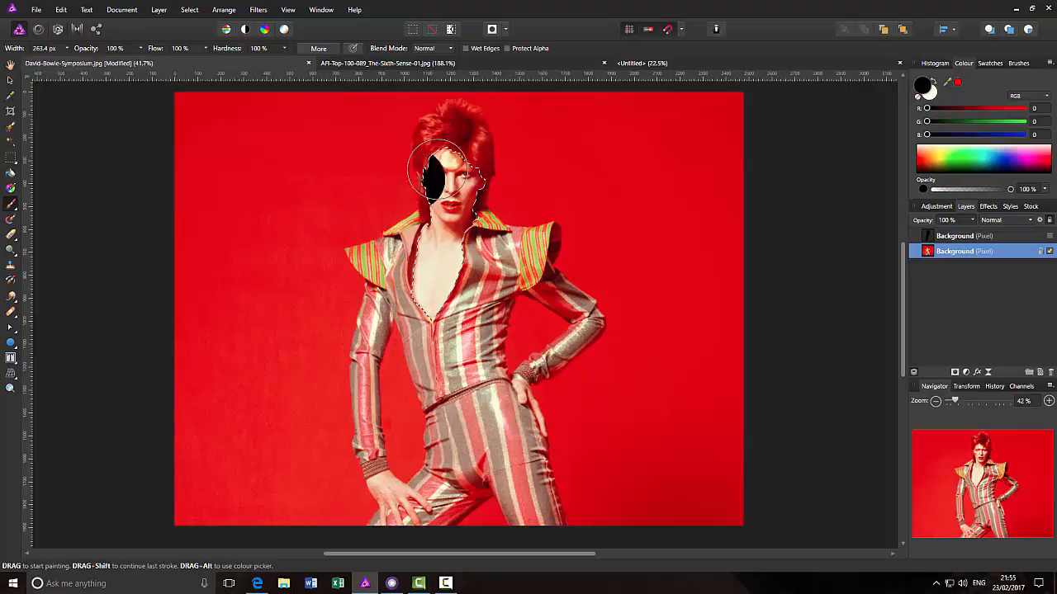
mouse_move(478, 165)
left_mouse_down()
mouse_move(309, 251)
mouse_move(445, 262)
left_mouse_up()
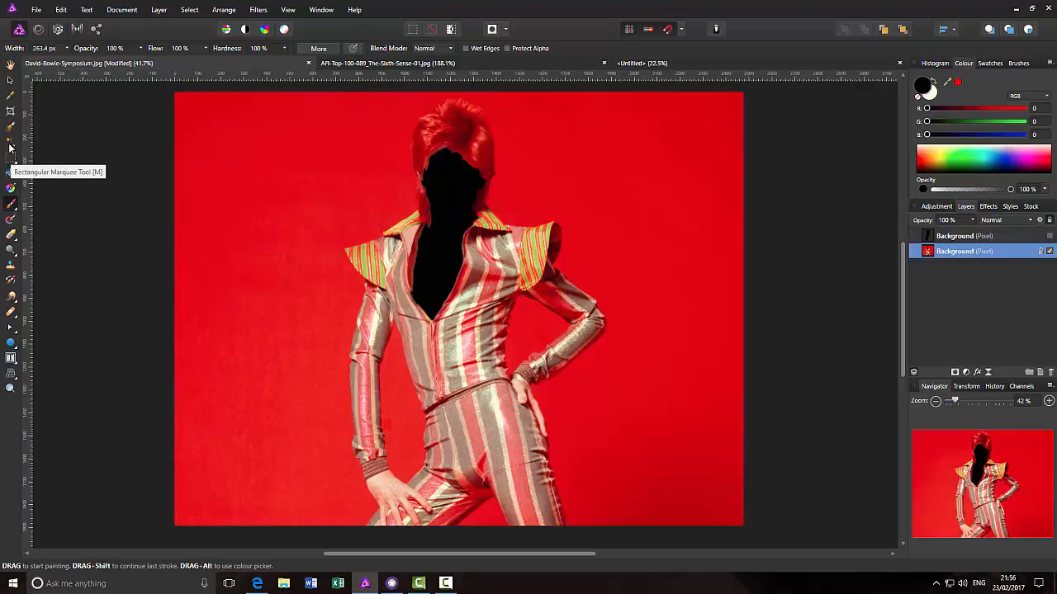
left_click(10, 64)
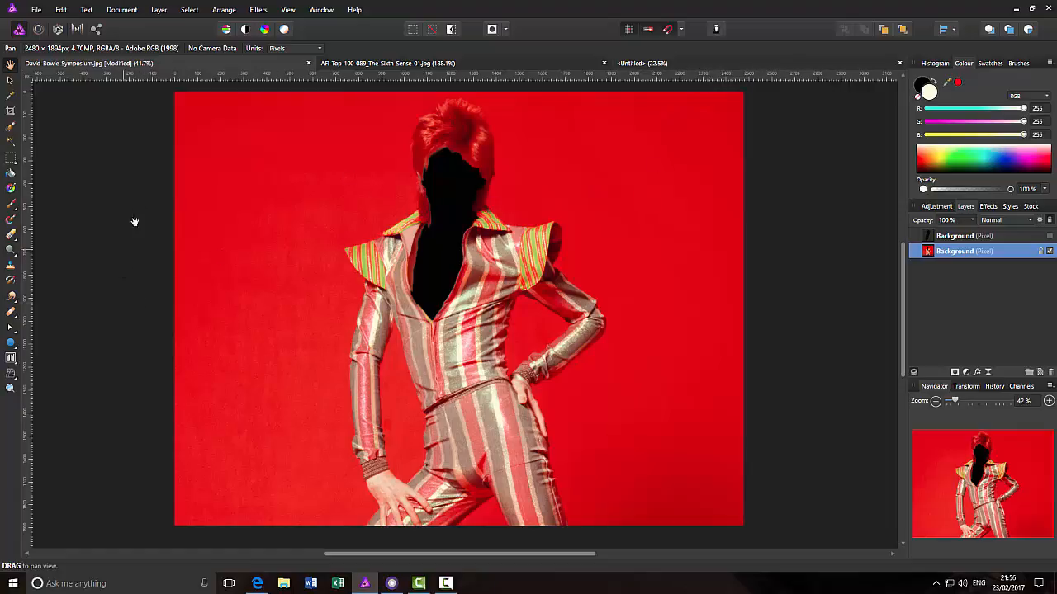
- Copy the entire blacked-out photo layer and paste it into the untitled portrait document
left_click(190, 11)
left_click(201, 19)
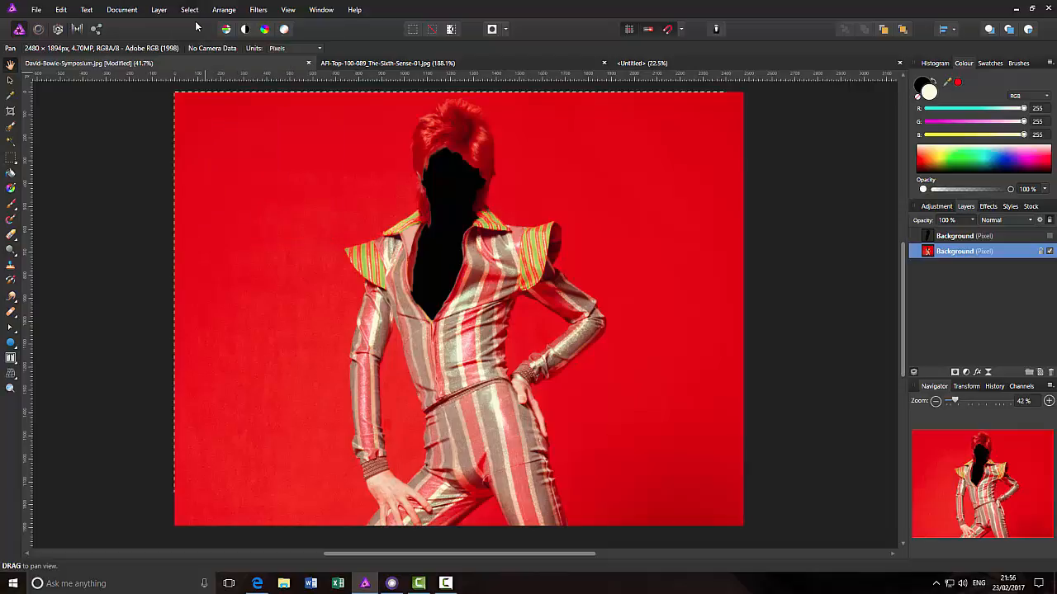
left_click(58, 11)
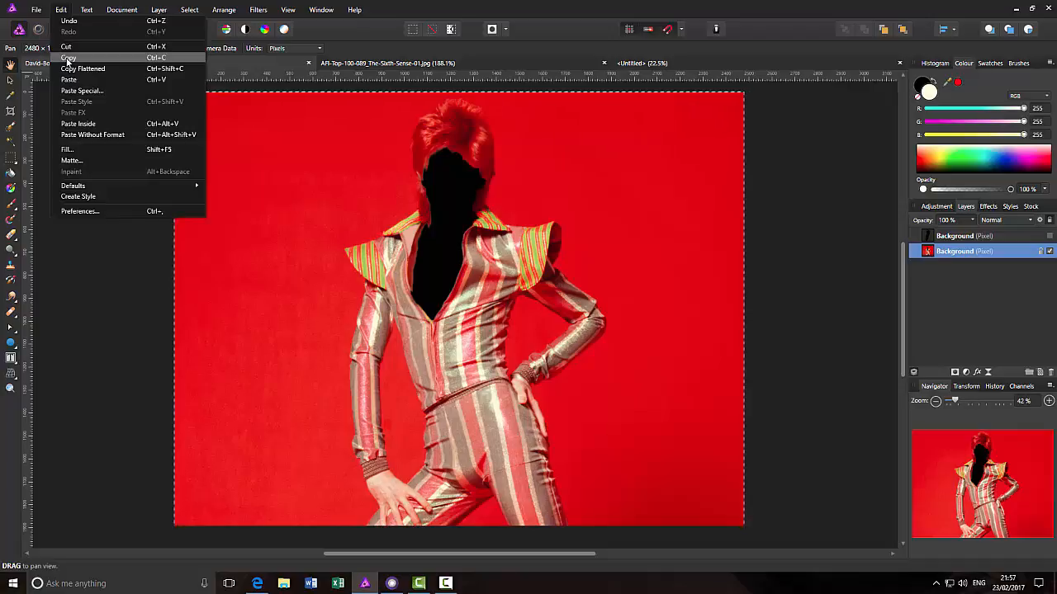
left_click(68, 58)
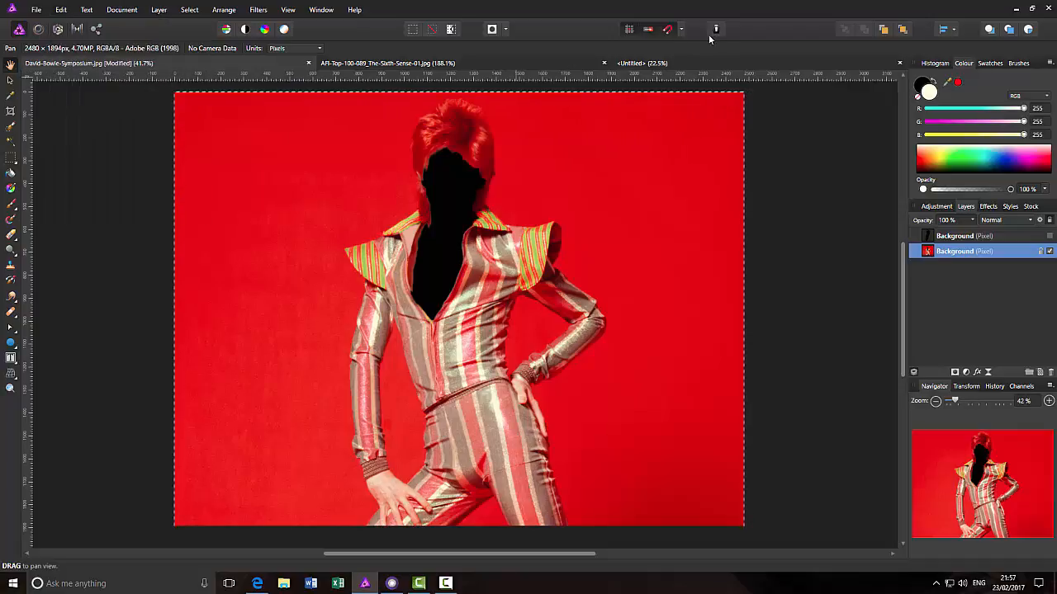
left_click(702, 62)
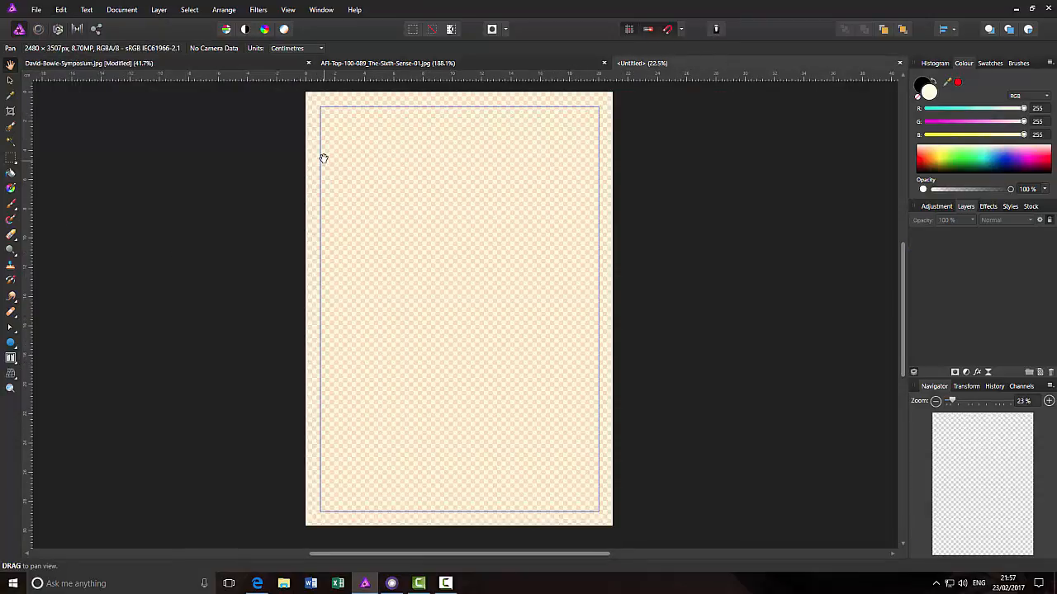
left_click(61, 11)
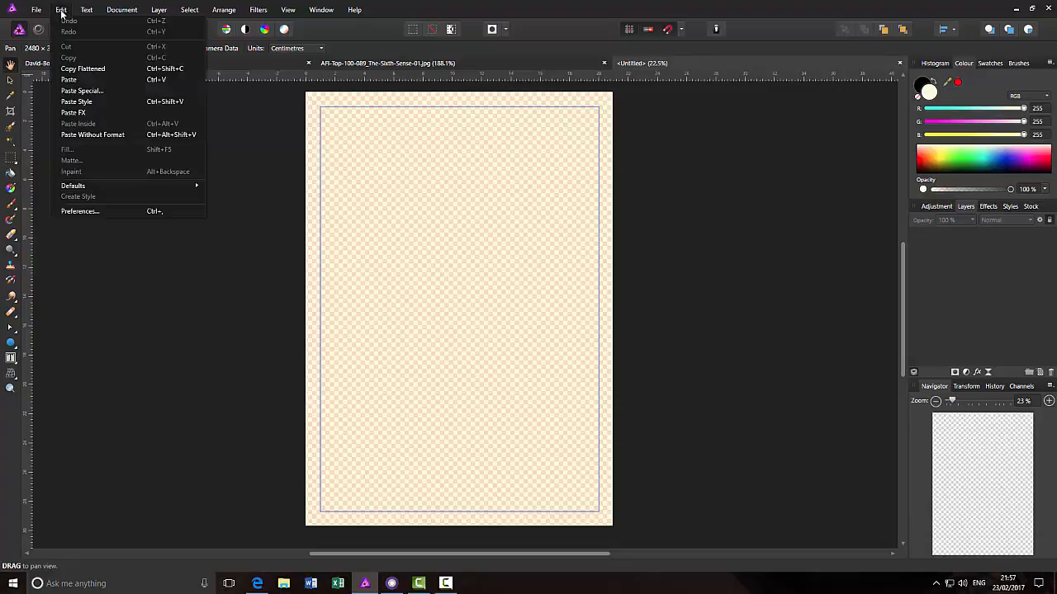
left_click(69, 80)
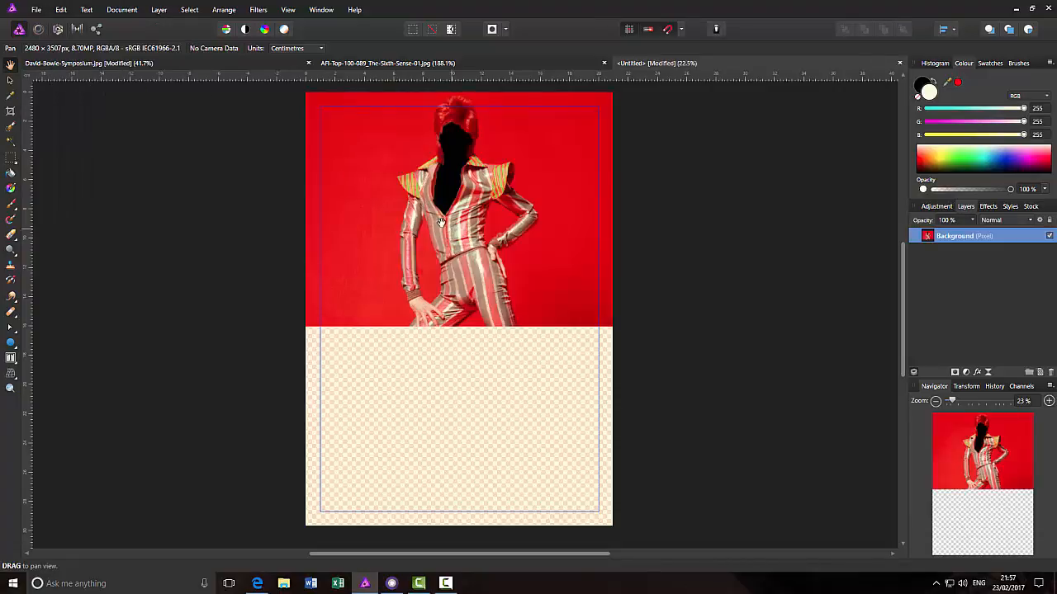
- Scale the pasted photo down to about 8 cm wide, place it in the upper-left corner of the page margins, and deselect it
left_click(10, 80)
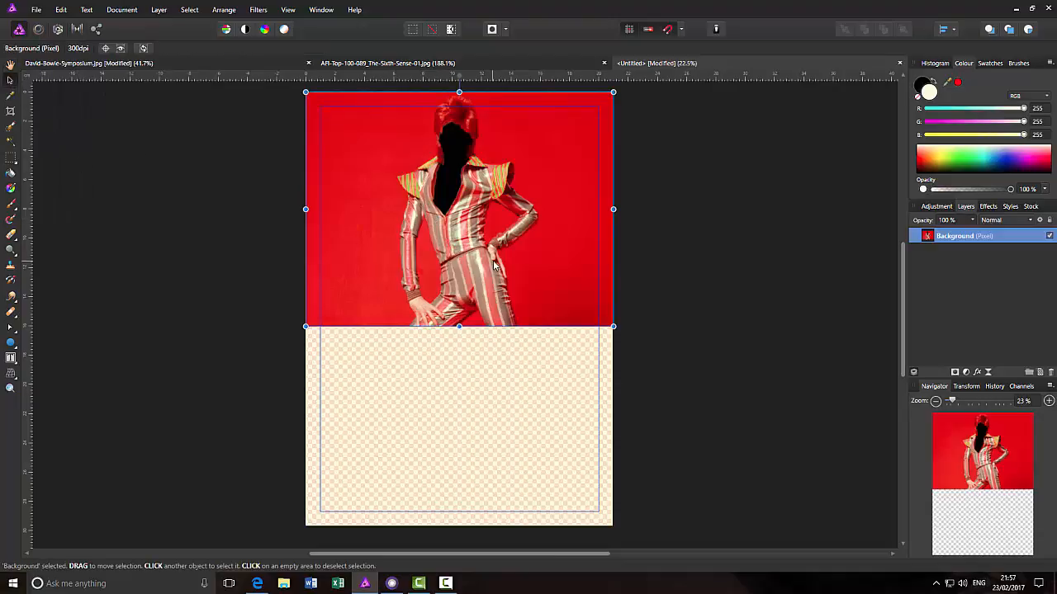
key("ctrl")
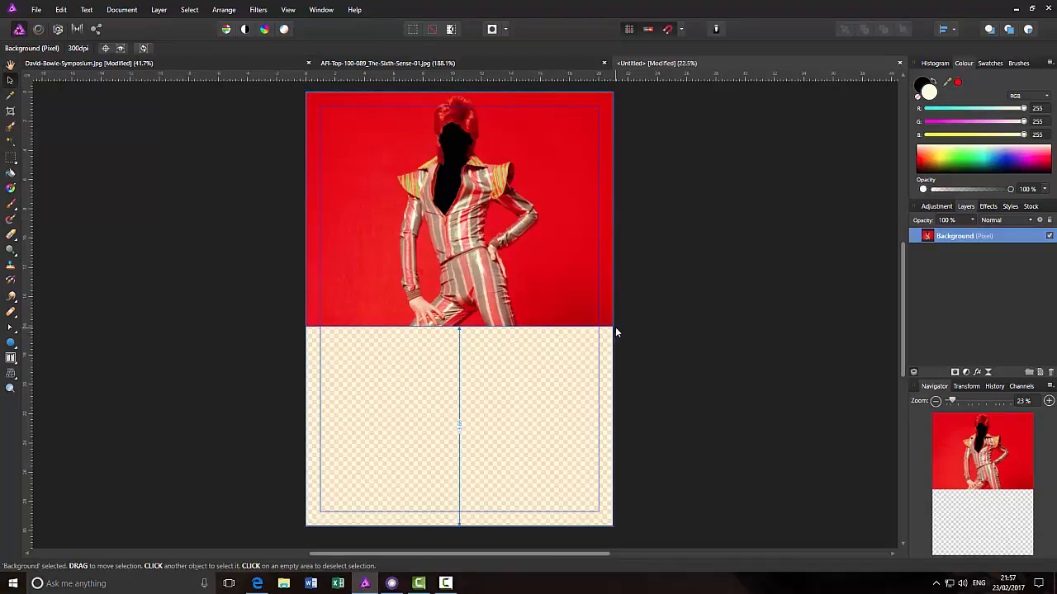
left_click_drag(615, 330, 403, 179)
left_click(394, 254)
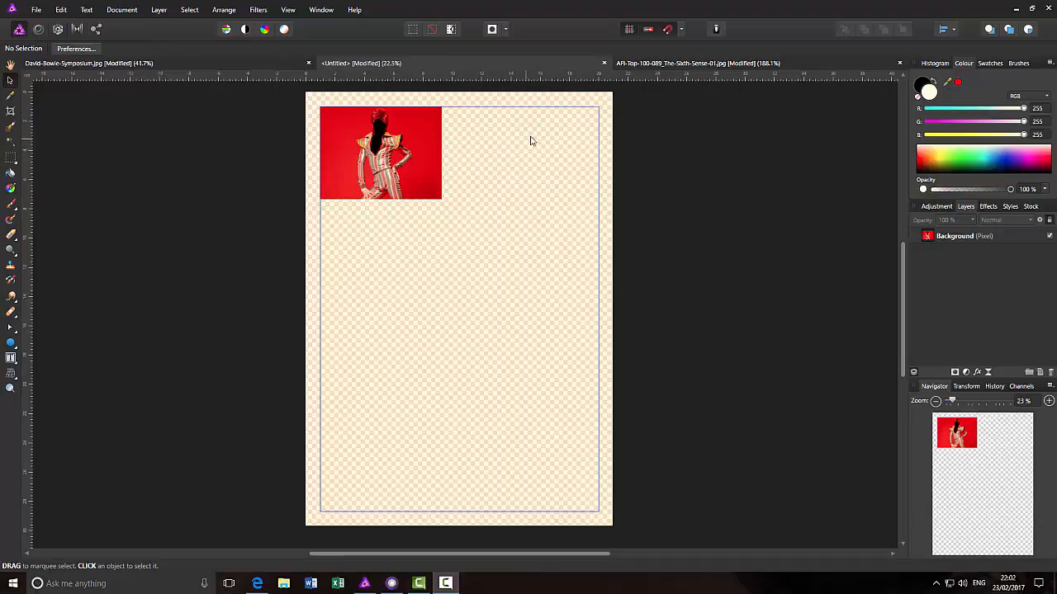
- In the AFI-Top-100-089_The-Sixth-Sense-01.jpg photo, select the man in the grey suit with the Selection Brush and refine the selection with matte edges and 10% border width
left_click(689, 64)
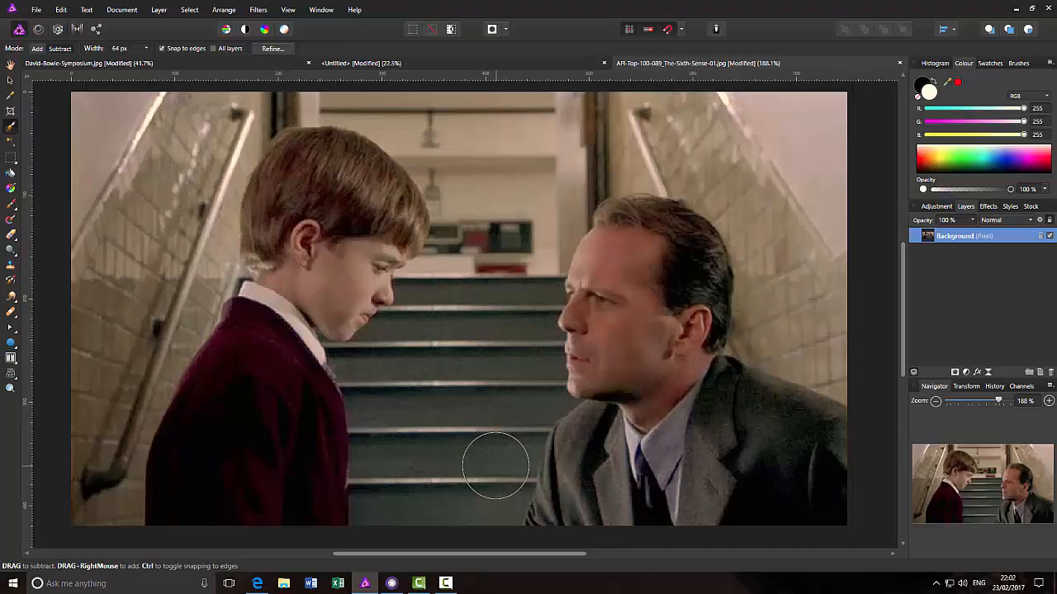
left_click(36, 50)
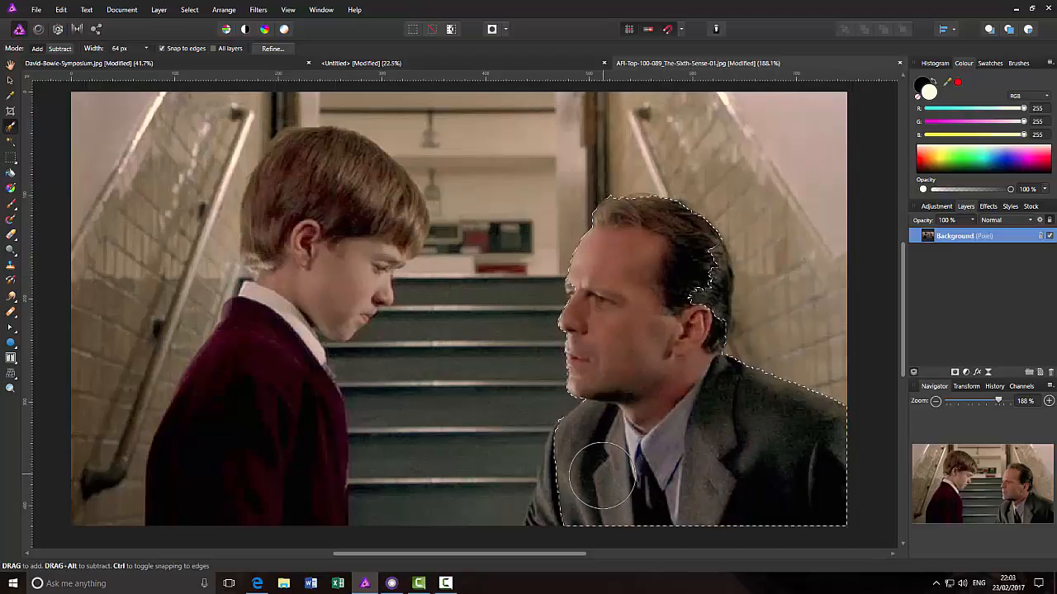
mouse_move(603, 477)
left_mouse_down()
mouse_move(573, 450)
mouse_move(583, 501)
left_mouse_up()
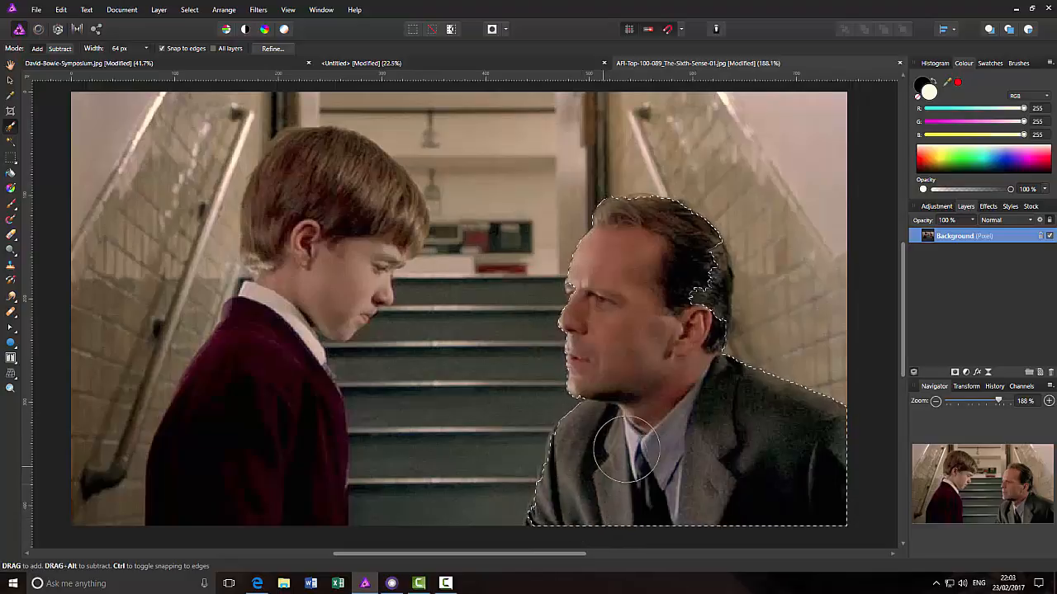
key("bracketleft")
key("bracketleft")
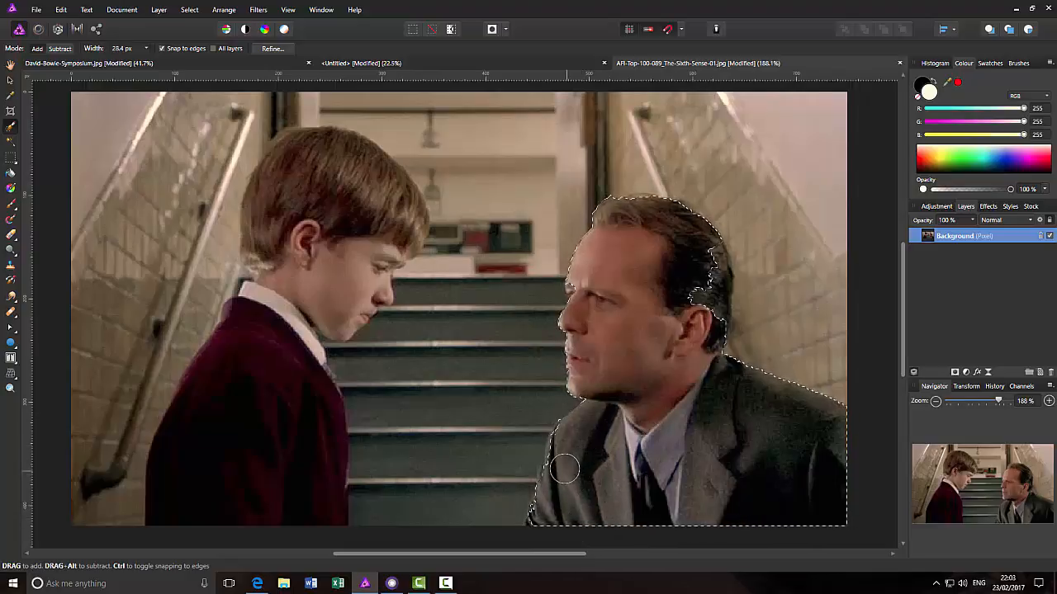
key("bracketleft")
key("bracketleft")
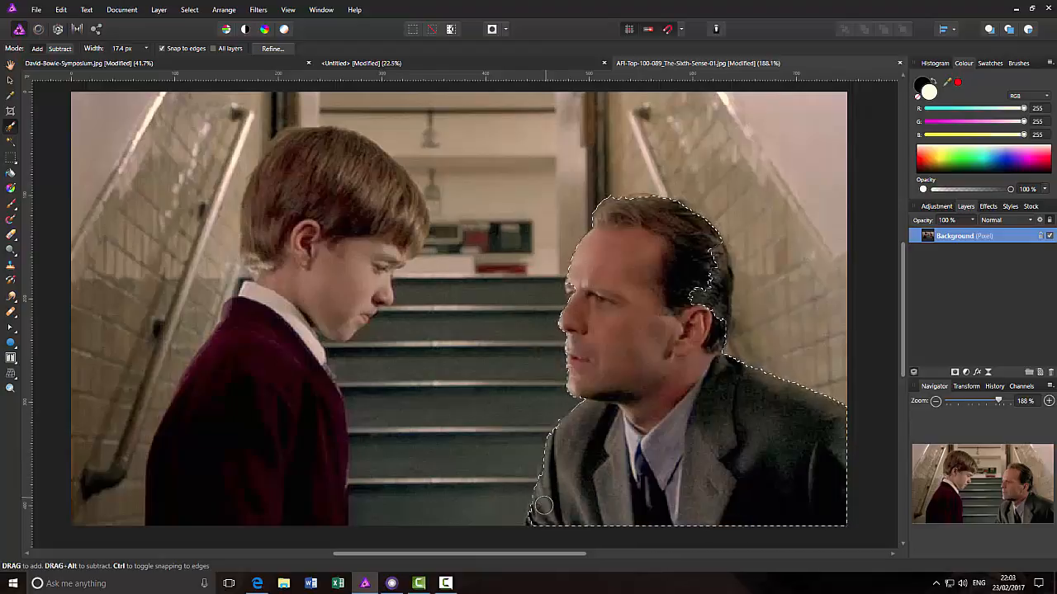
mouse_move(674, 353)
left_mouse_down()
mouse_move(705, 326)
mouse_move(711, 268)
left_mouse_up()
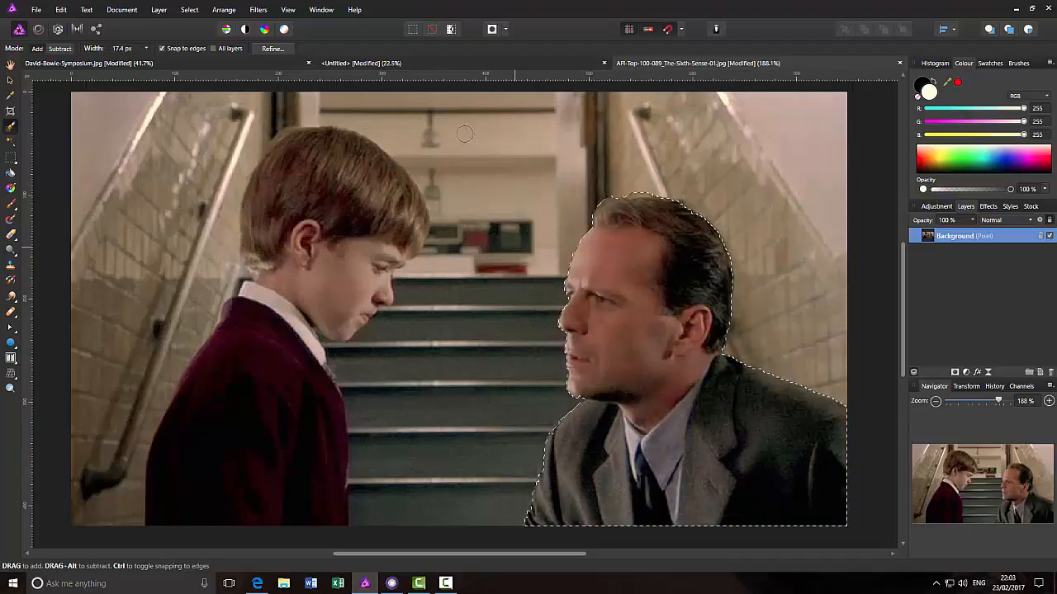
left_click(274, 49)
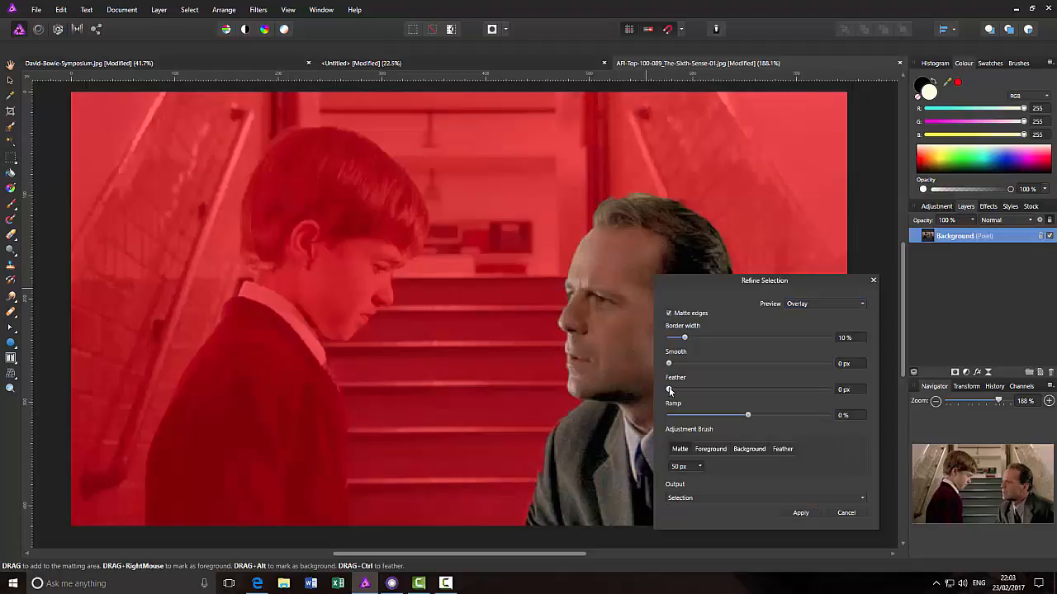
left_click(800, 513)
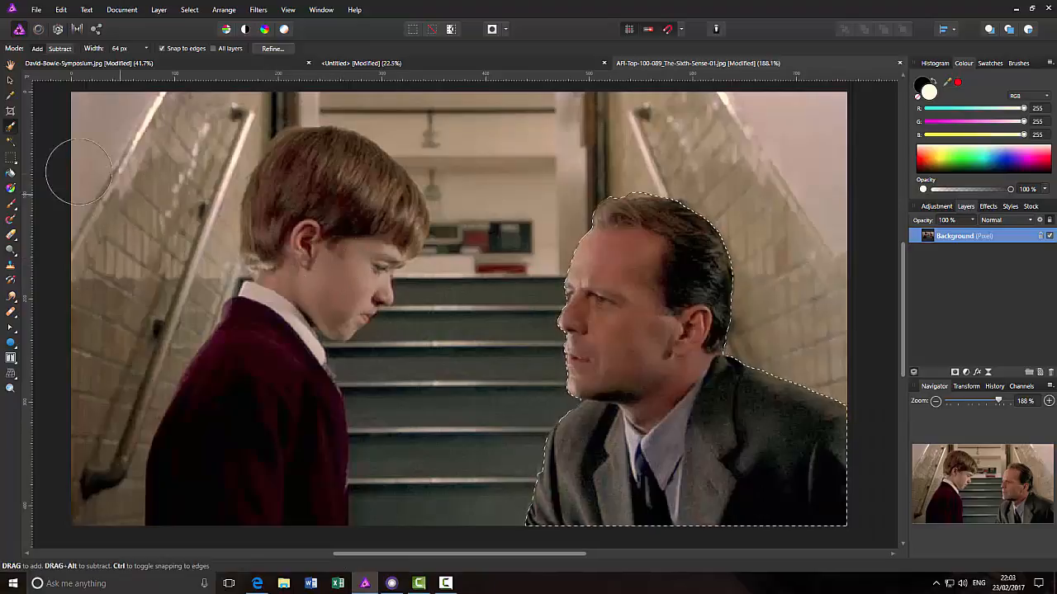
- Paint the selected man solid black with a 263.4 px brush, clear the selection, and undo any stray paint
left_click(11, 206)
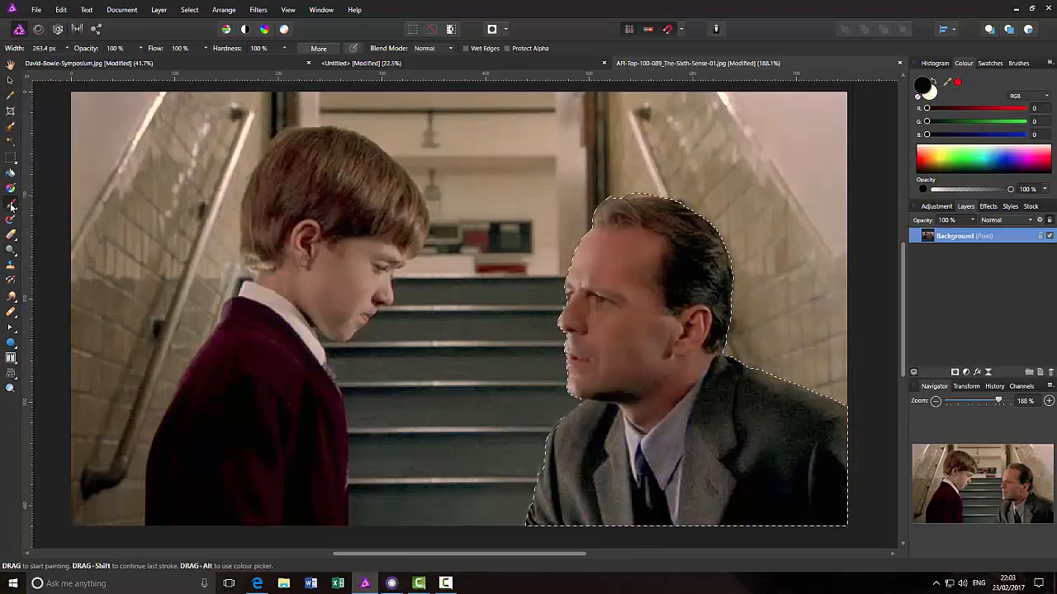
mouse_move(578, 239)
left_mouse_down()
mouse_move(621, 262)
mouse_move(634, 315)
mouse_move(750, 331)
mouse_move(717, 293)
mouse_move(742, 256)
mouse_move(652, 273)
mouse_move(598, 266)
mouse_move(677, 246)
mouse_move(608, 244)
mouse_move(634, 260)
mouse_move(667, 381)
mouse_move(685, 371)
mouse_move(642, 273)
mouse_move(631, 312)
mouse_move(674, 291)
mouse_move(611, 284)
mouse_move(670, 298)
left_mouse_up()
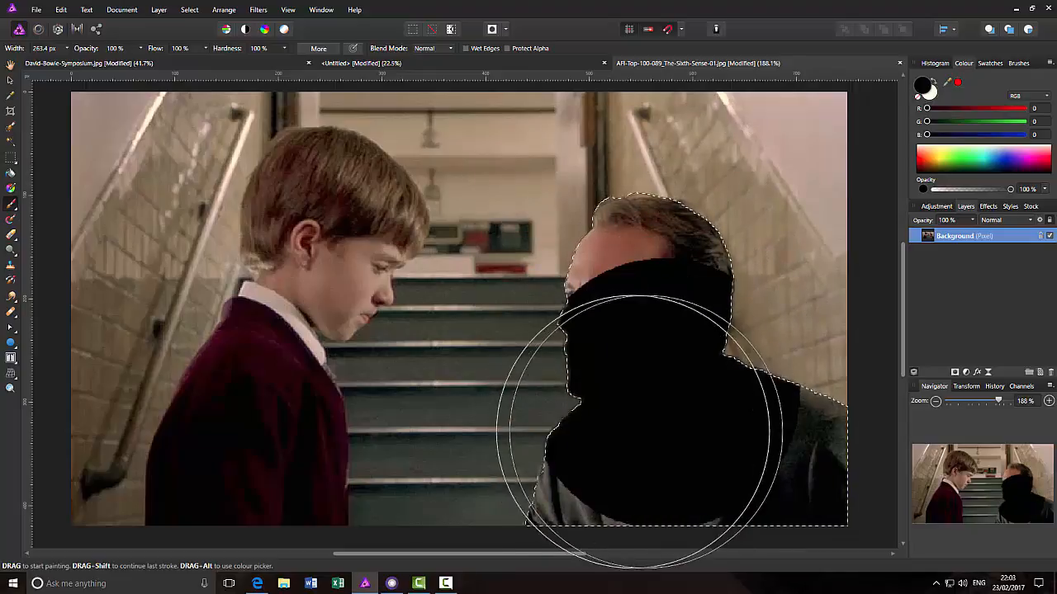
mouse_move(638, 429)
left_mouse_down()
mouse_move(635, 473)
mouse_move(738, 466)
mouse_move(748, 402)
mouse_move(684, 311)
mouse_move(608, 240)
mouse_move(644, 355)
left_mouse_up()
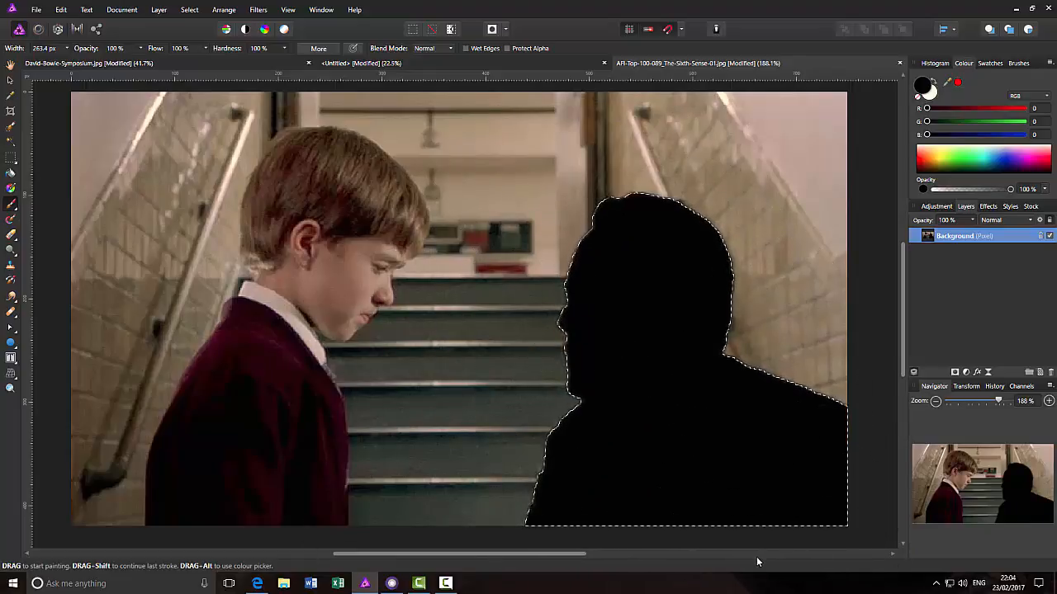
key("ctrl+d")
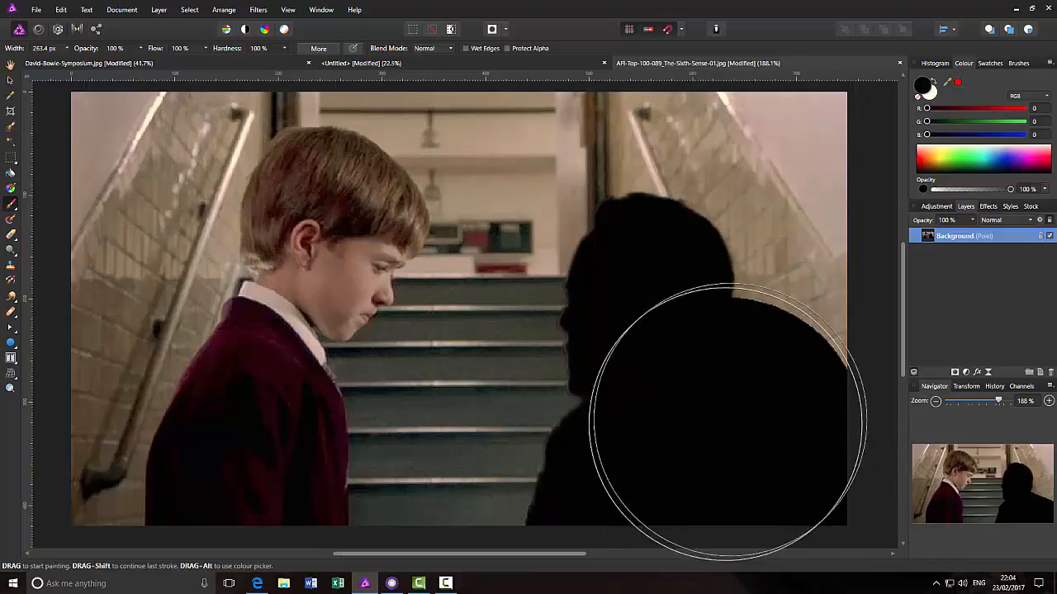
left_click(146, 272)
key("ctrl+z")
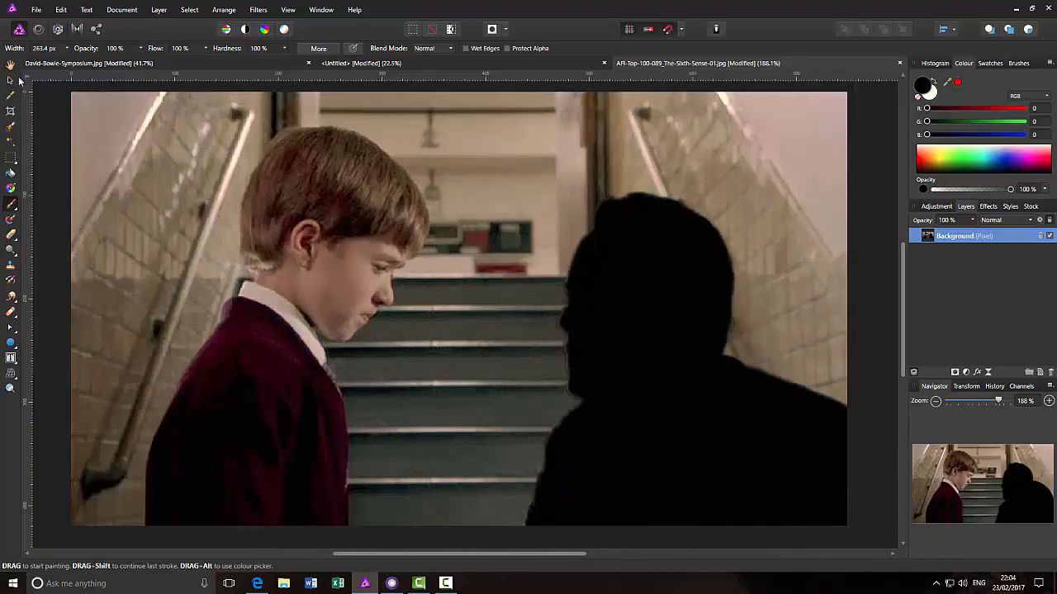
- Copy the entire blacked-out staircase photo and paste it into the untitled portrait document
left_click(10, 64)
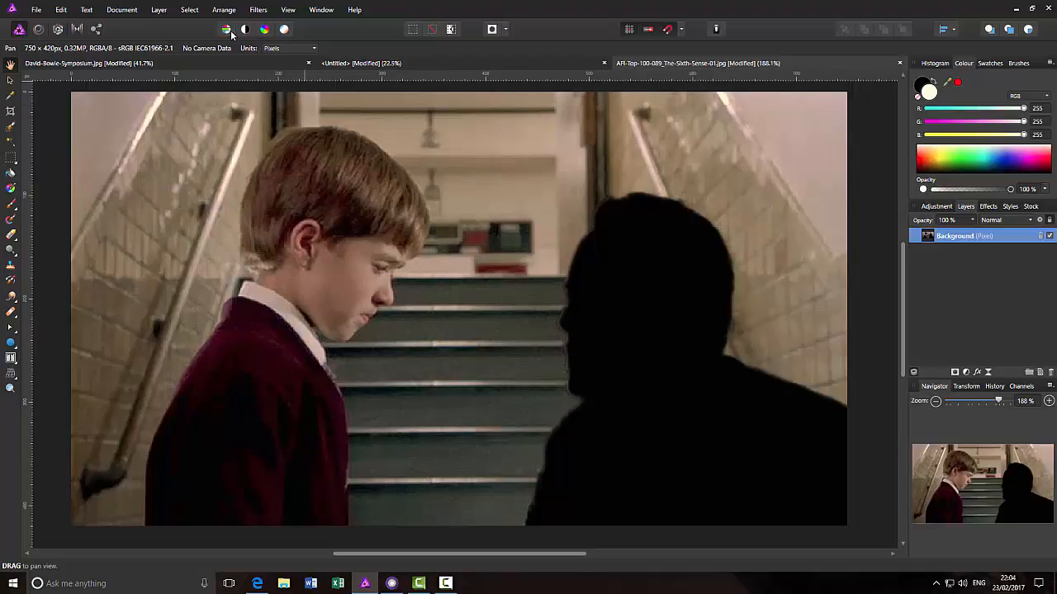
left_click(190, 9)
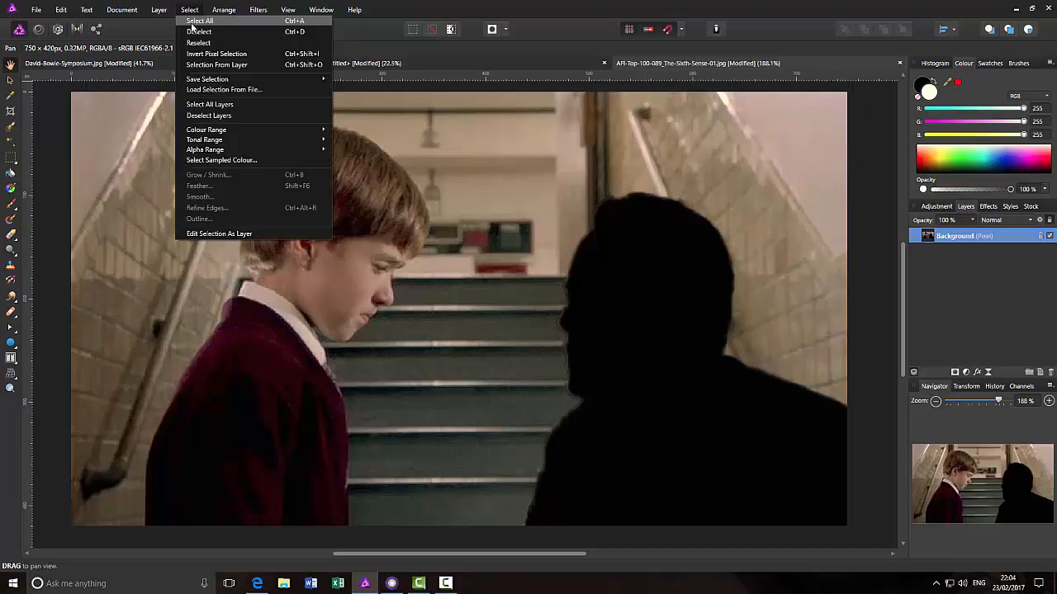
left_click(199, 20)
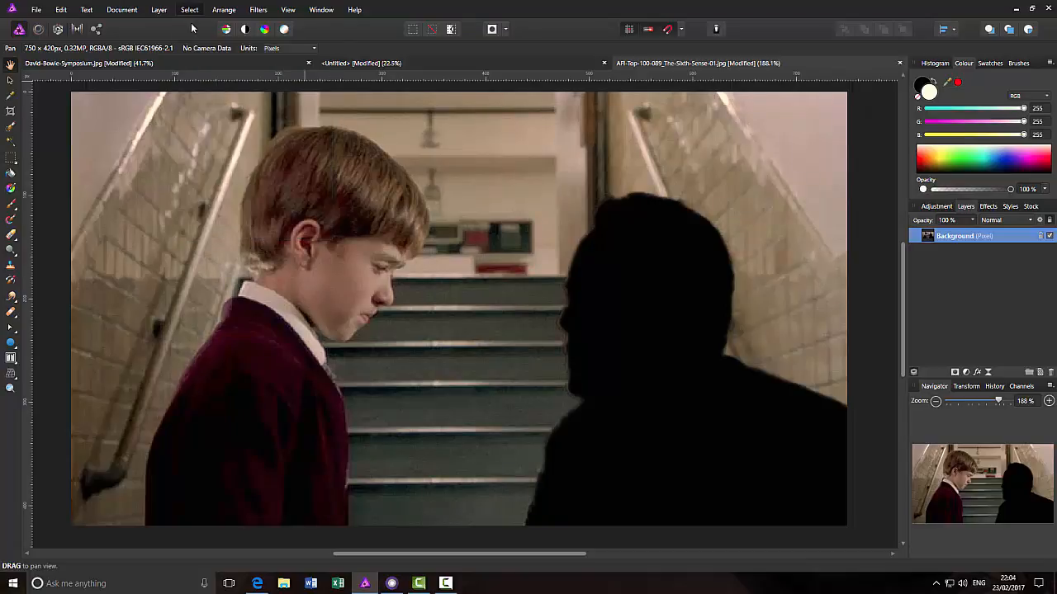
left_click(60, 10)
left_click(70, 55)
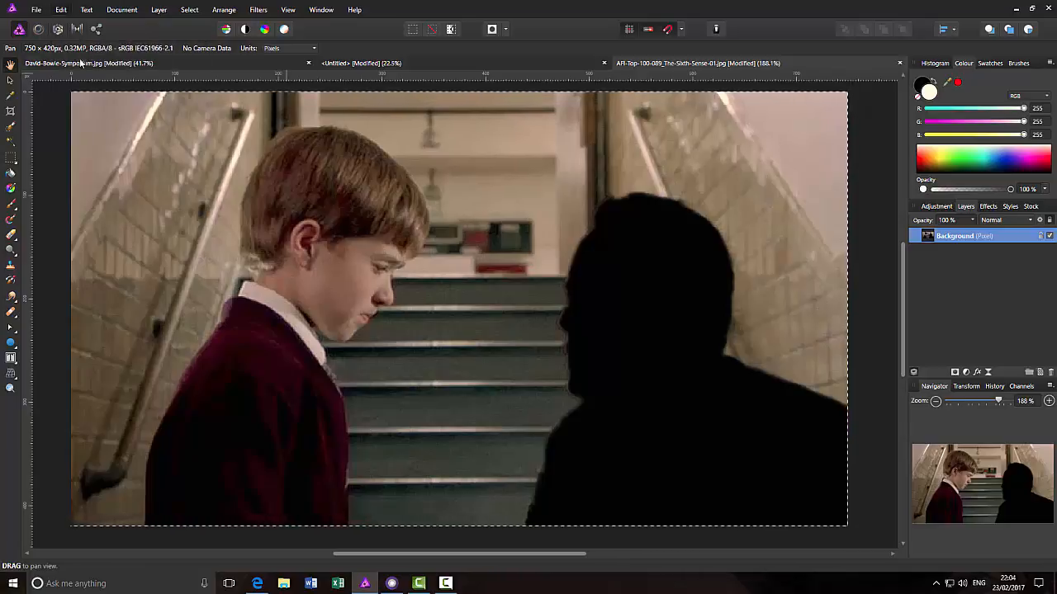
left_click(361, 62)
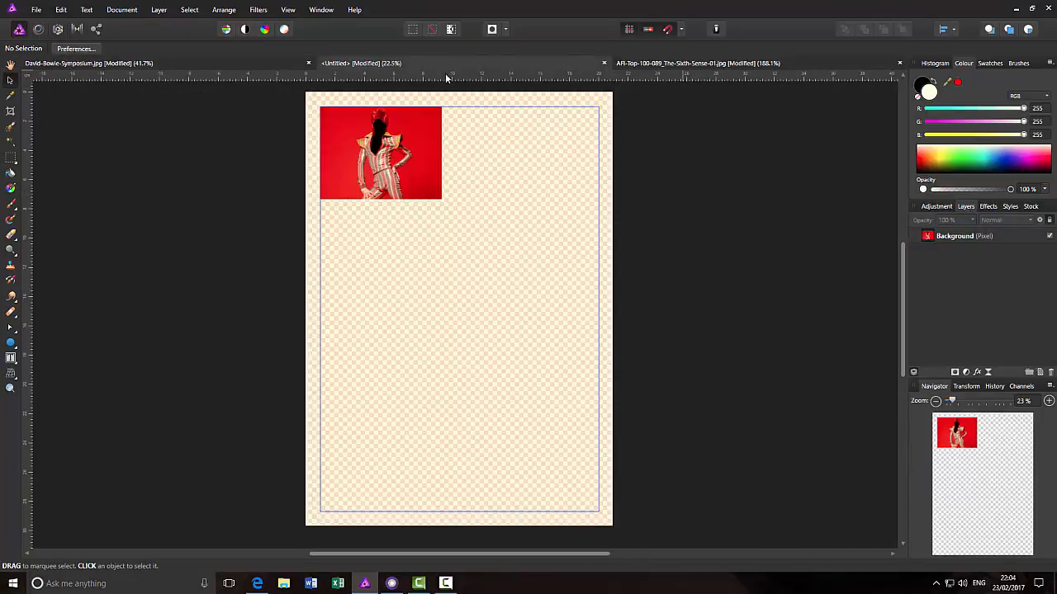
left_click(61, 10)
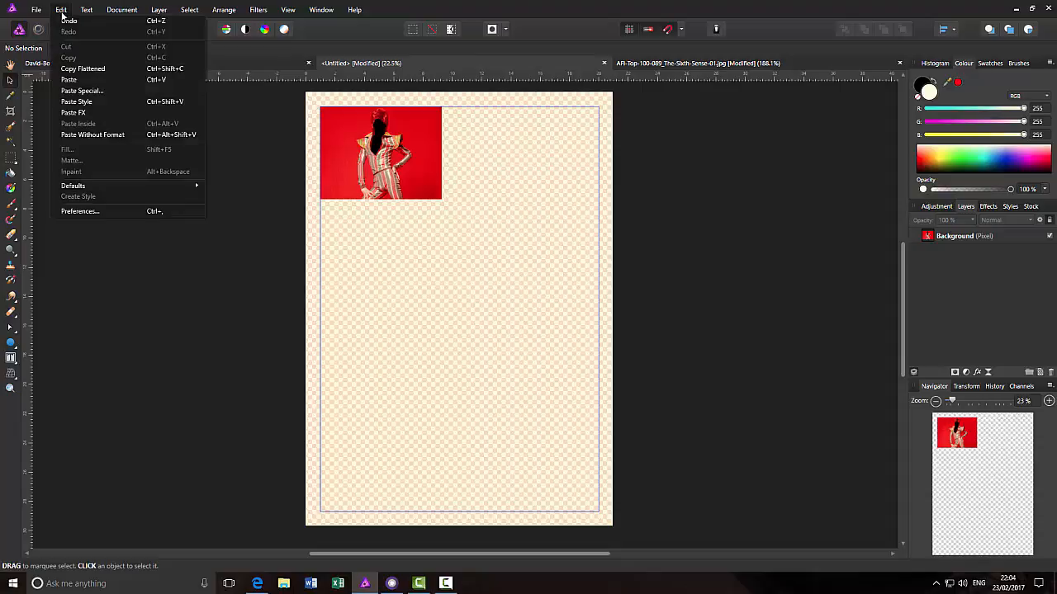
left_click(69, 80)
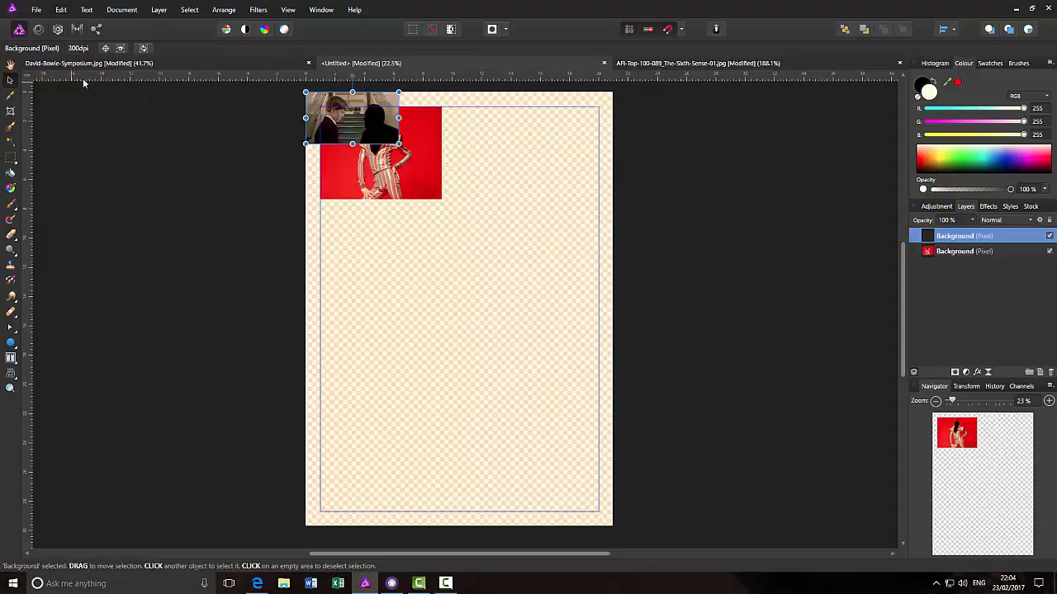
- Place the pasted staircase photo directly below the red photo at the page margin and enlarge it to 219 dpi, slightly wider than the red photo
left_click_drag(354, 121, 370, 234)
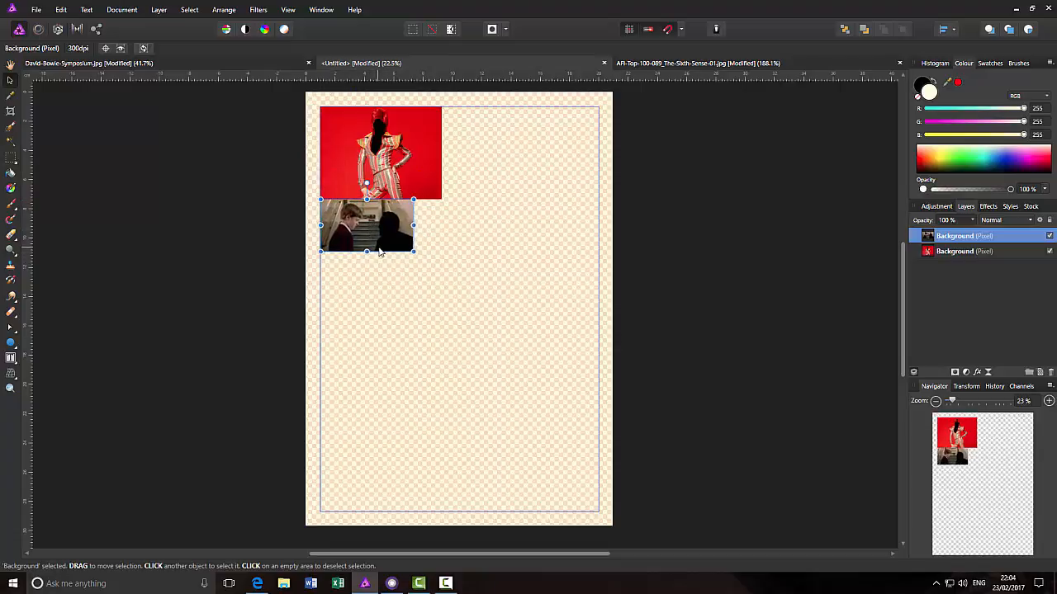
key("ctrl")
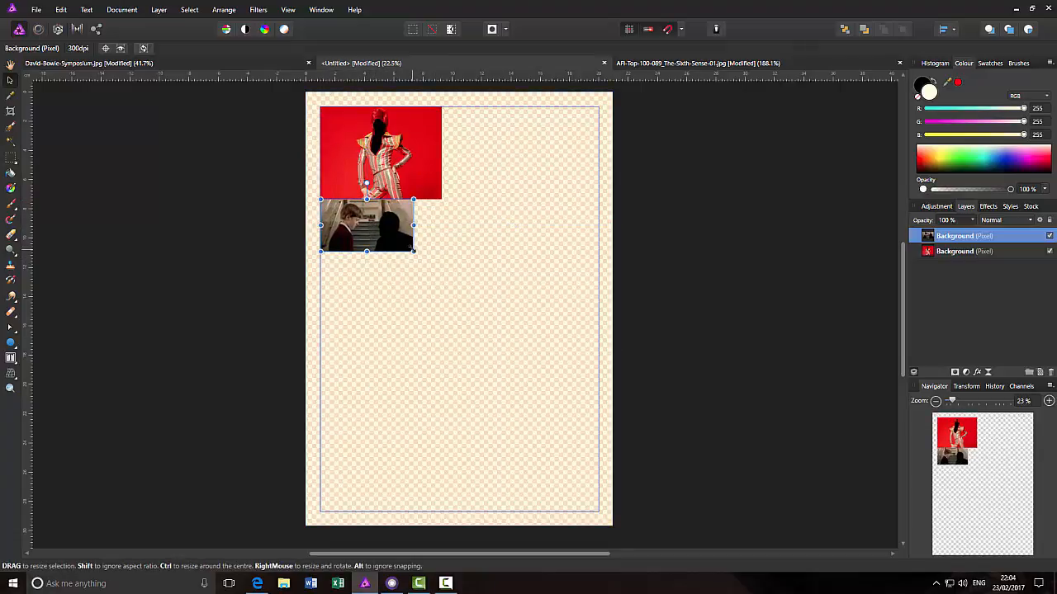
left_click_drag(414, 250, 441, 275)
left_click_drag(373, 235, 388, 236)
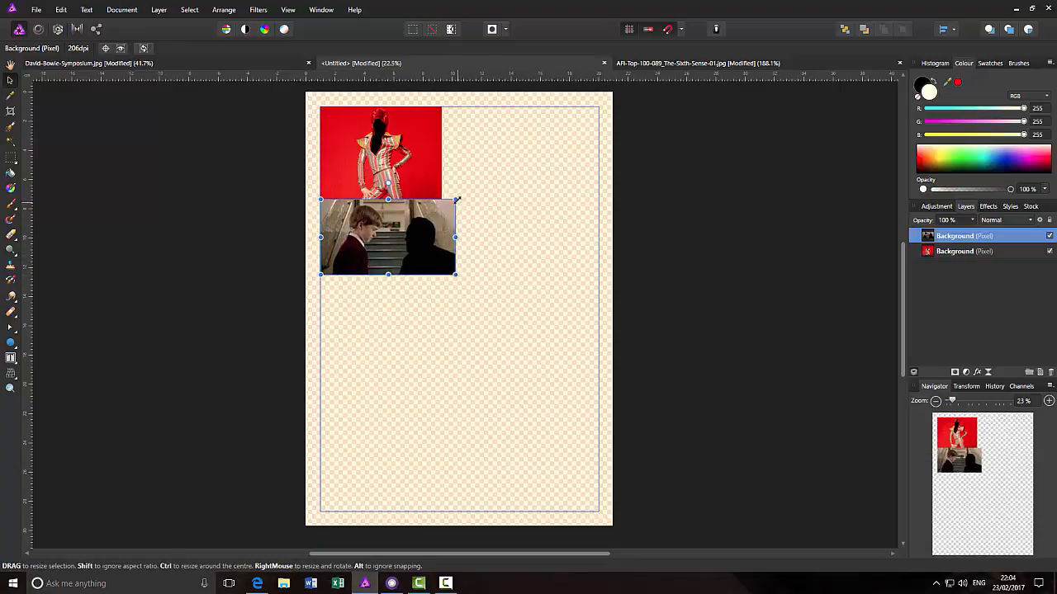
left_click_drag(456, 198, 446, 204)
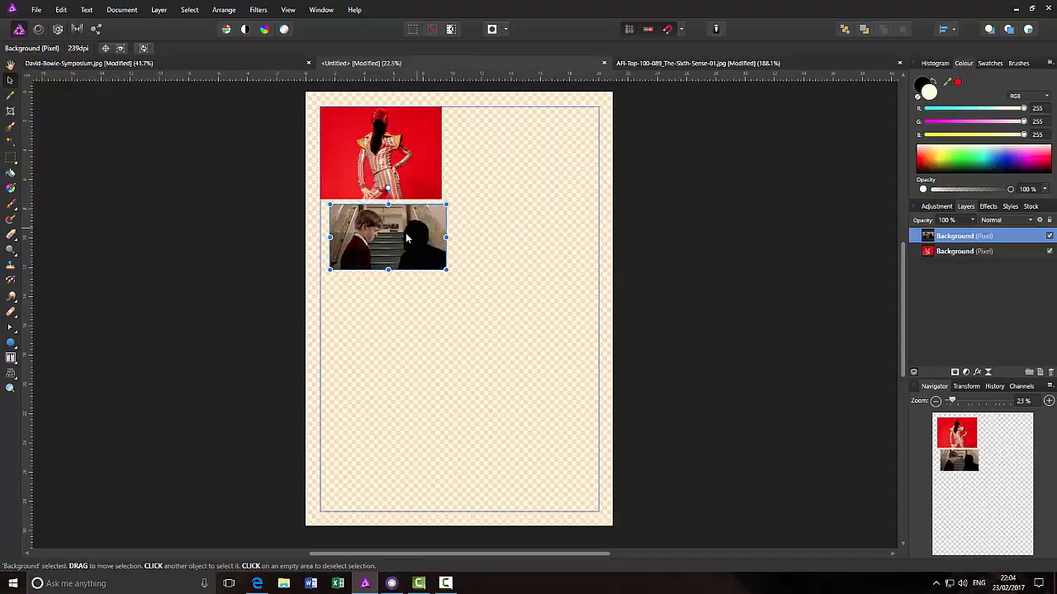
left_click_drag(403, 235, 393, 231)
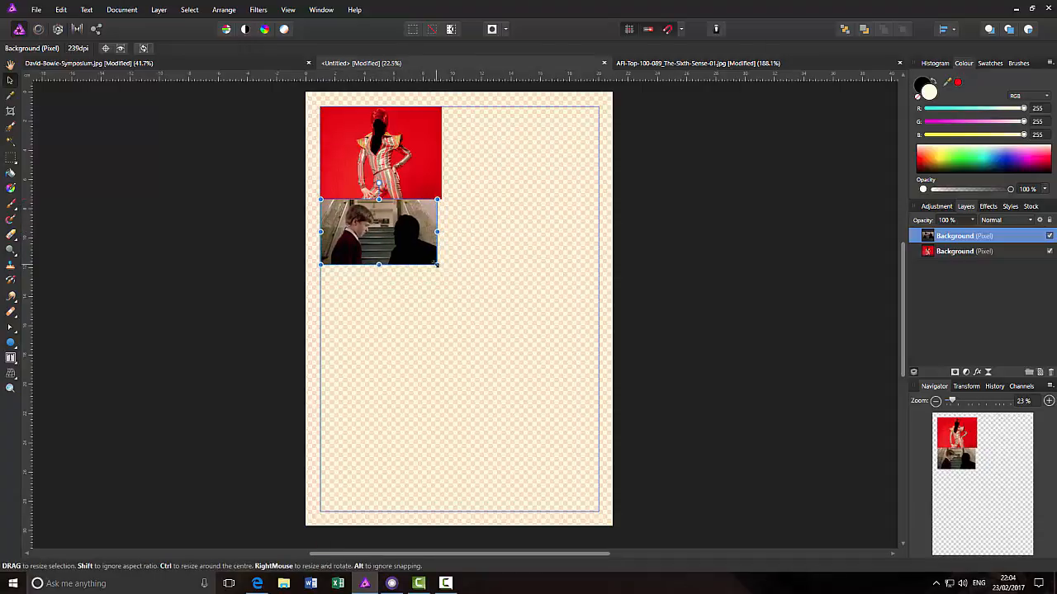
left_click_drag(437, 264, 447, 270)
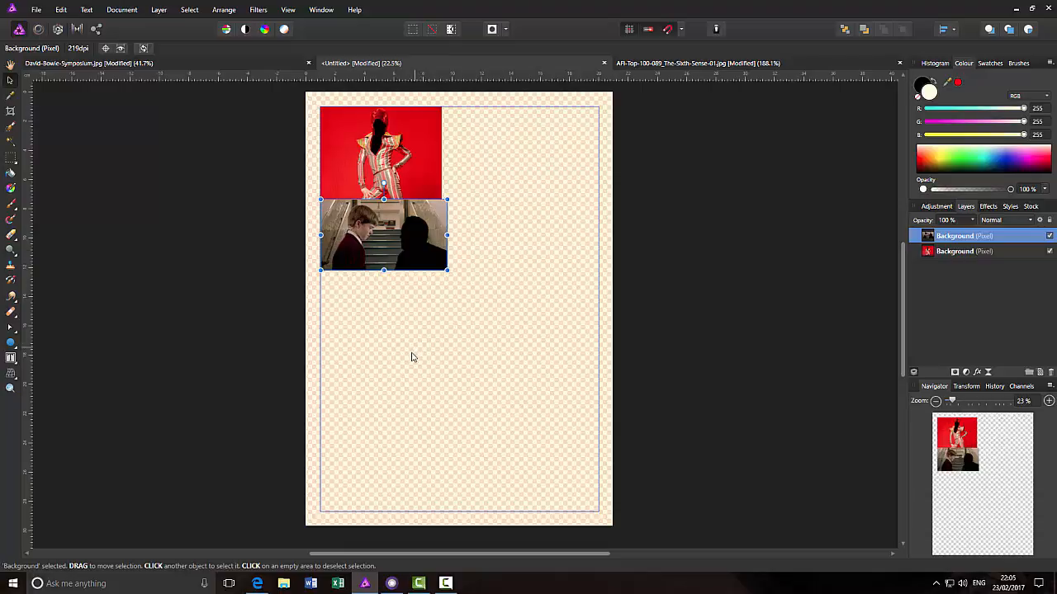
- Switch to PhotoPlus X8 and select the whole Superman figure in hackmanluthor.jpg with the Smart Selection Brush
left_click(392, 584)
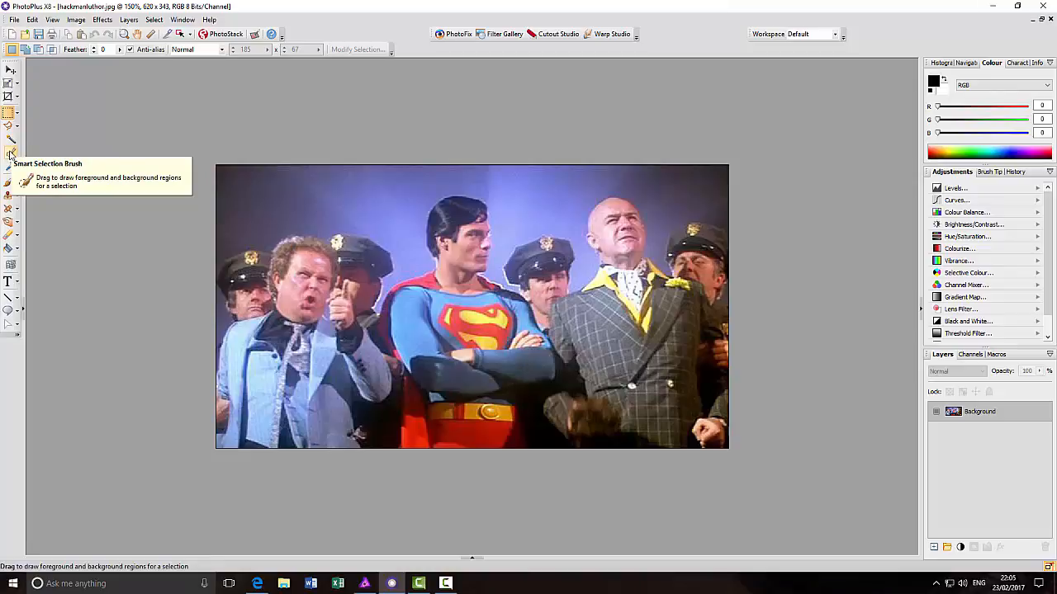
left_click(11, 155)
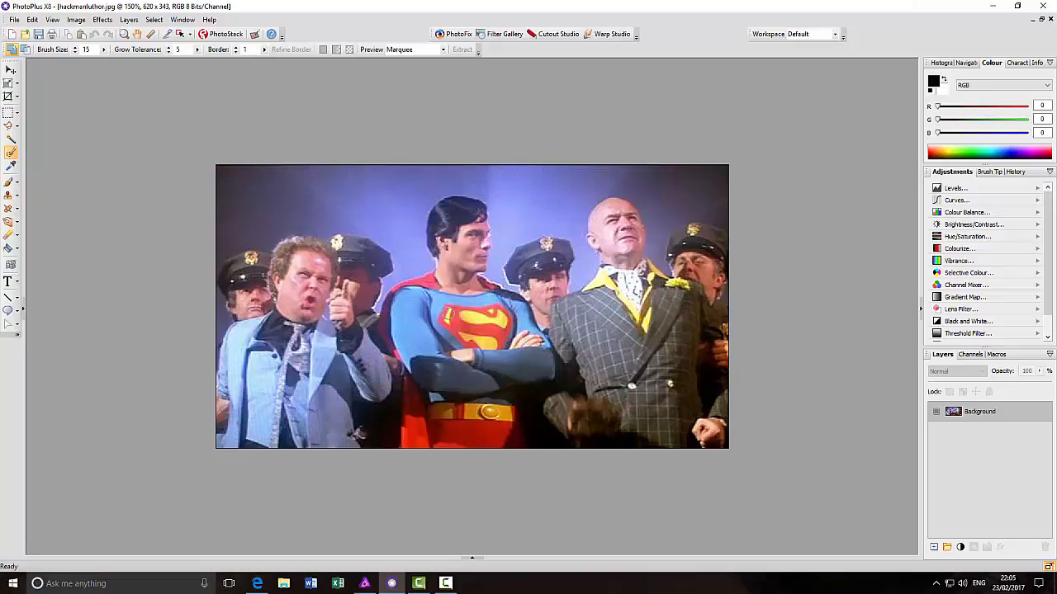
key("bracketright")
key("bracketright")
key("bracketright")
key("bracketright")
key("bracketright")
key("bracketright")
key("bracketright")
key("bracketright")
key("bracketright")
key("bracketright")
key("bracketright")
mouse_move(453, 335)
left_mouse_down()
mouse_move(466, 390)
mouse_move(456, 362)
mouse_move(448, 416)
mouse_move(436, 383)
mouse_move(436, 434)
mouse_move(476, 423)
mouse_move(491, 449)
mouse_move(482, 375)
mouse_move(512, 342)
left_mouse_up()
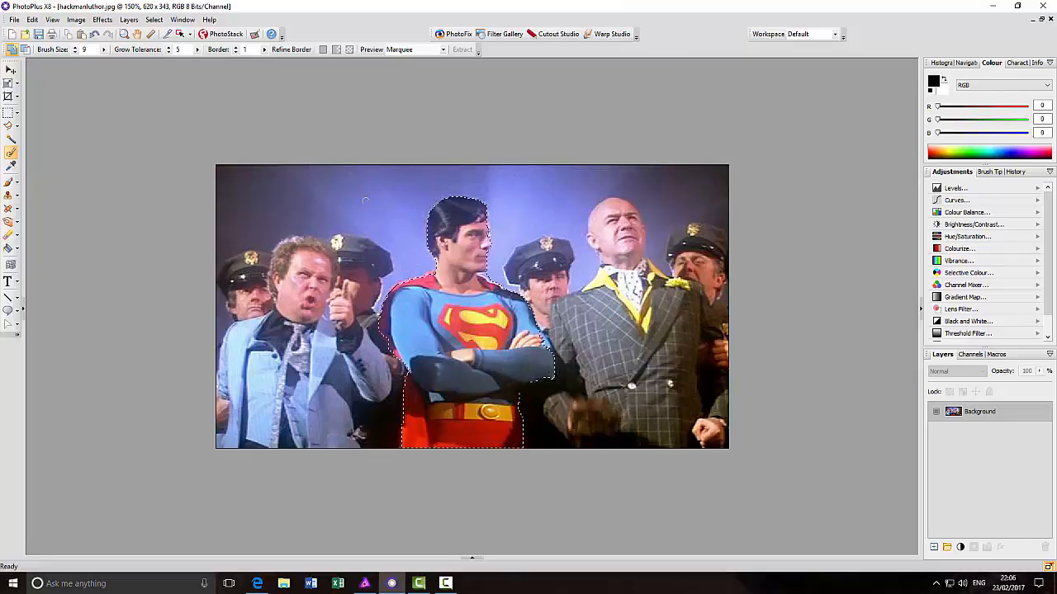
- Paint the selected Superman figure solid black with a size 325 brush and clear the selection
left_click(10, 184)
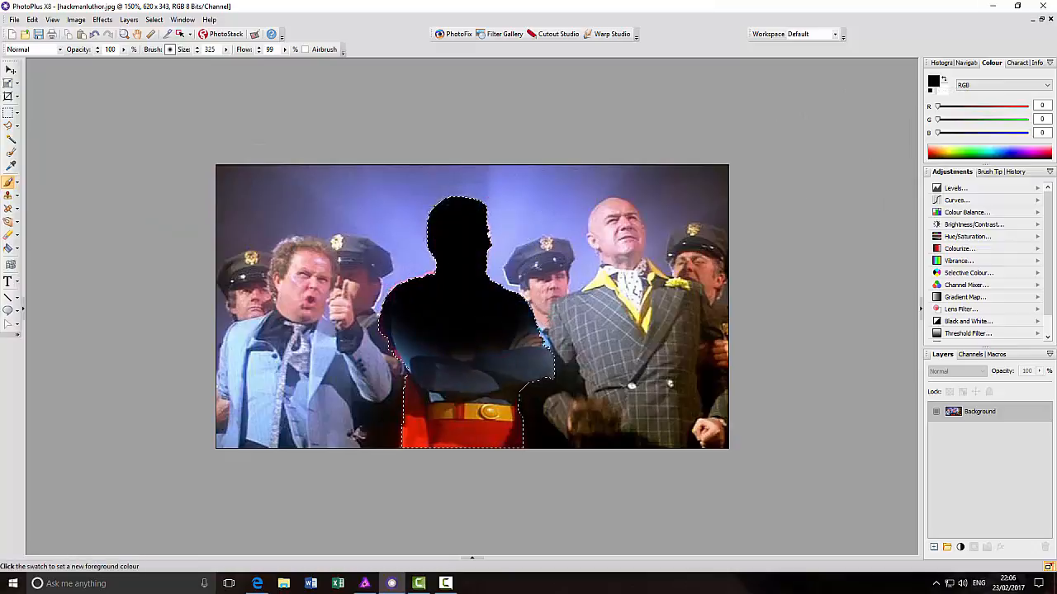
mouse_move(462, 305)
left_mouse_down()
mouse_move(458, 424)
mouse_move(505, 441)
left_mouse_up()
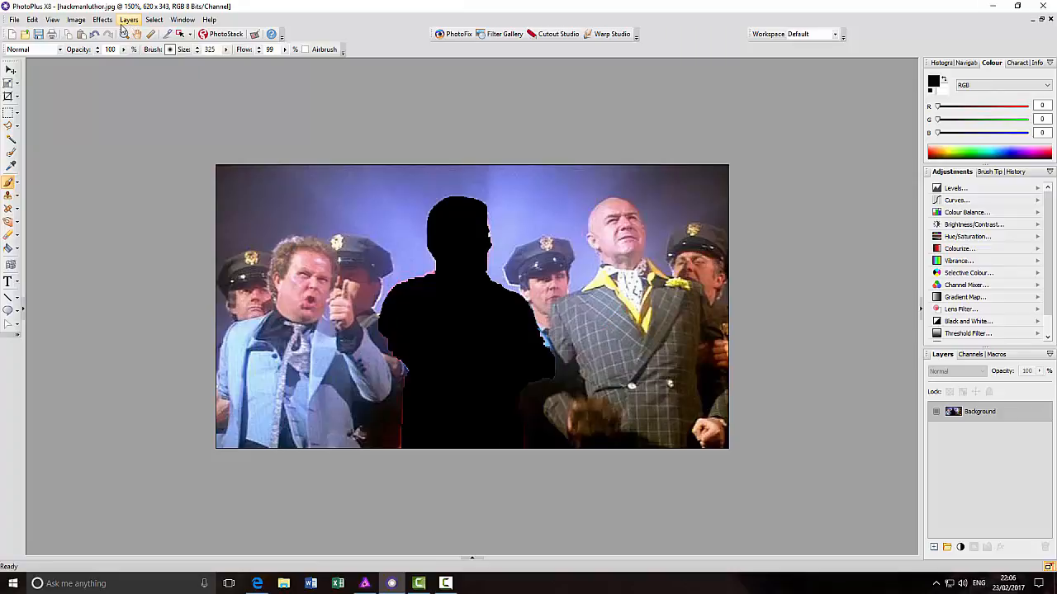
- Copy the entire blacked-out Superman photo and switch back to the untitled document in Affinity Photo
left_click(155, 21)
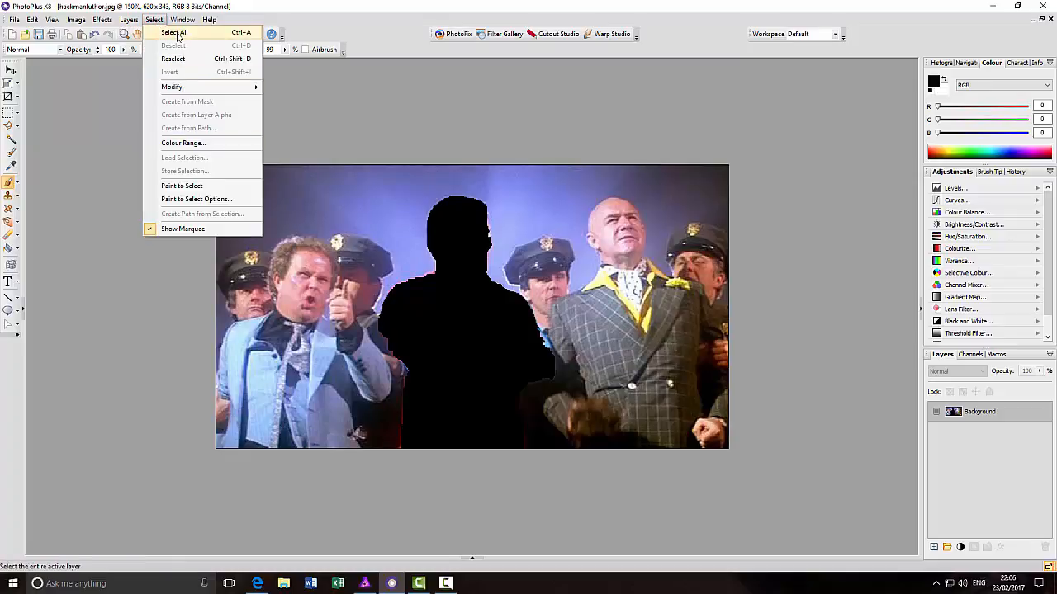
left_click(175, 33)
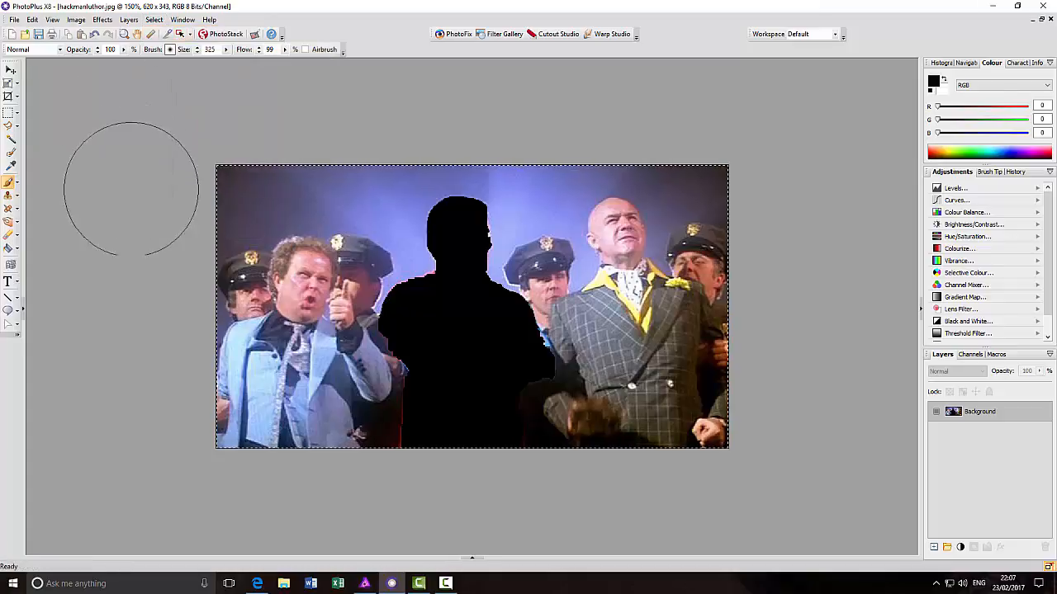
left_click(33, 20)
left_click(50, 74)
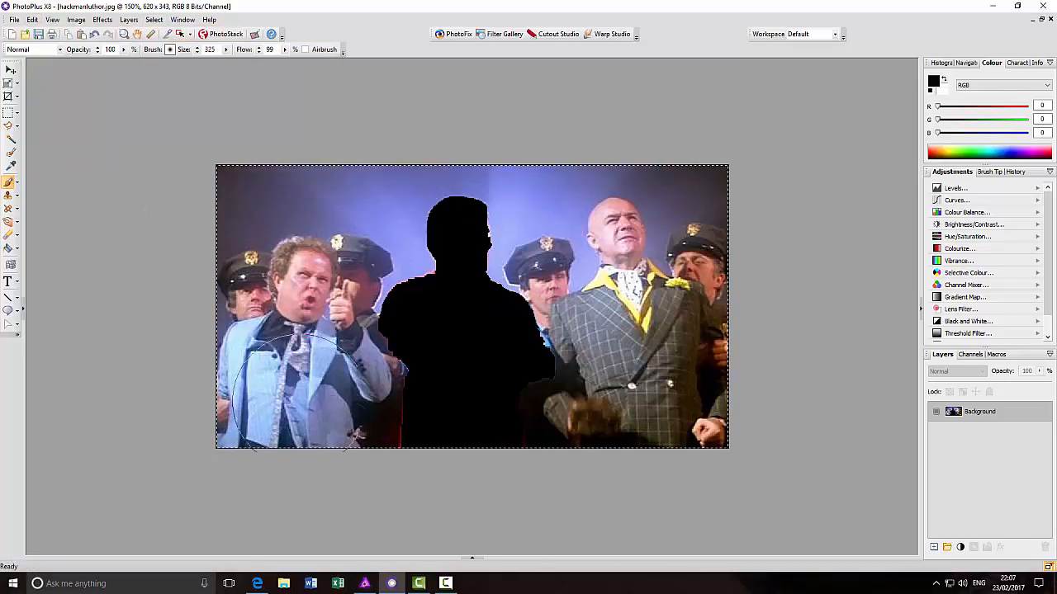
left_click(364, 584)
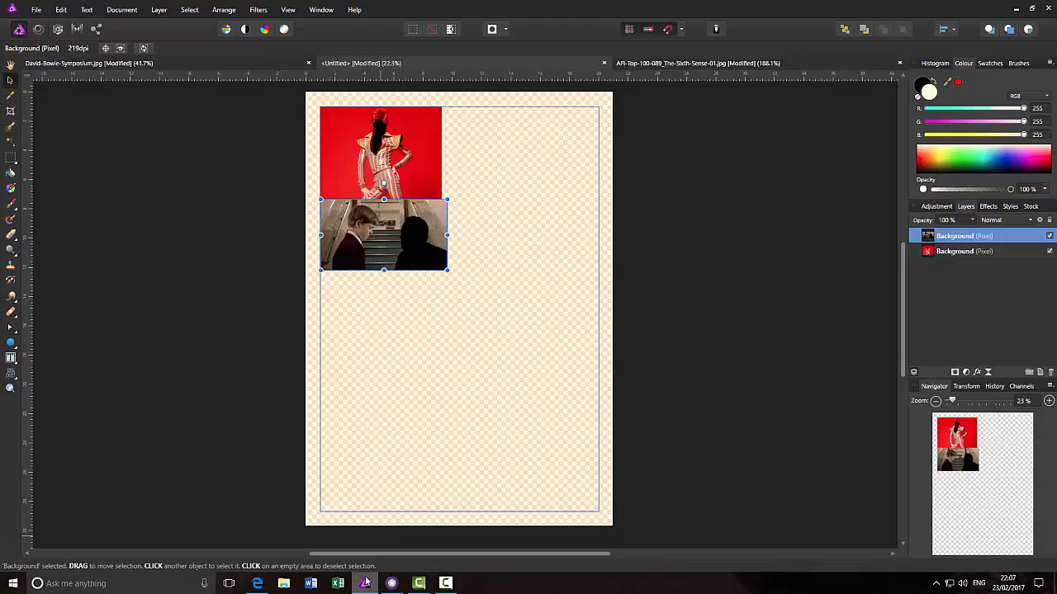
- Paste the copied Superman photo and fit it directly below the staircase photo at the same width, at 181 dpi
left_click(397, 368)
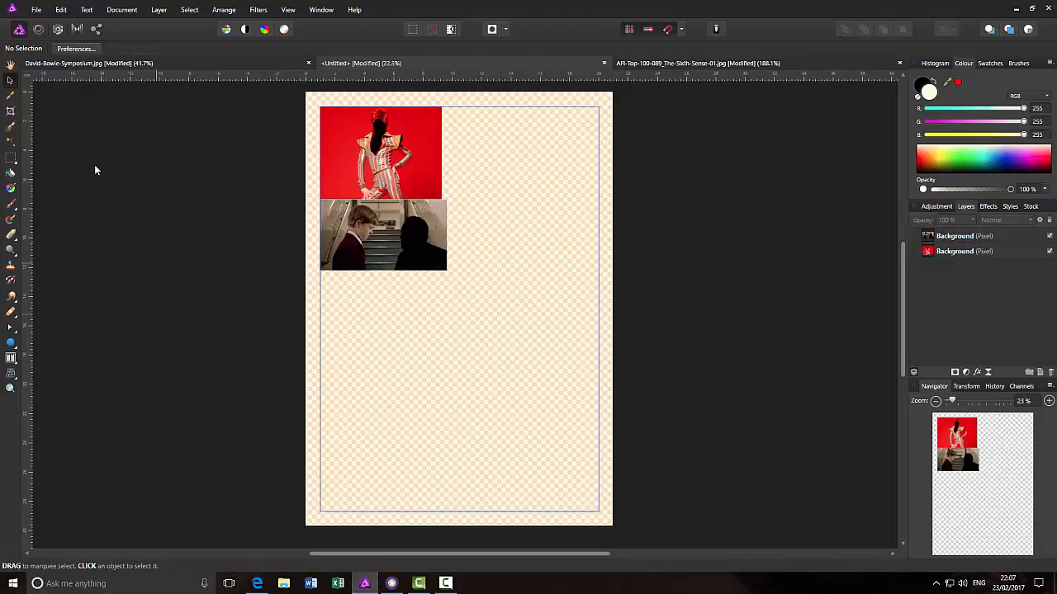
left_click(62, 10)
left_click(69, 80)
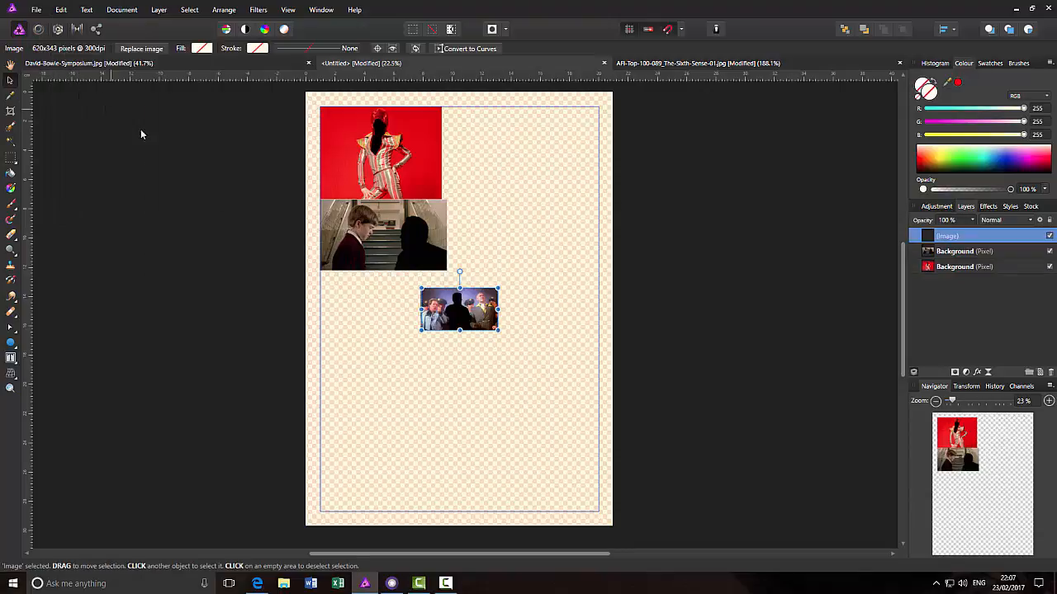
left_click_drag(469, 322, 444, 343)
left_click(553, 344)
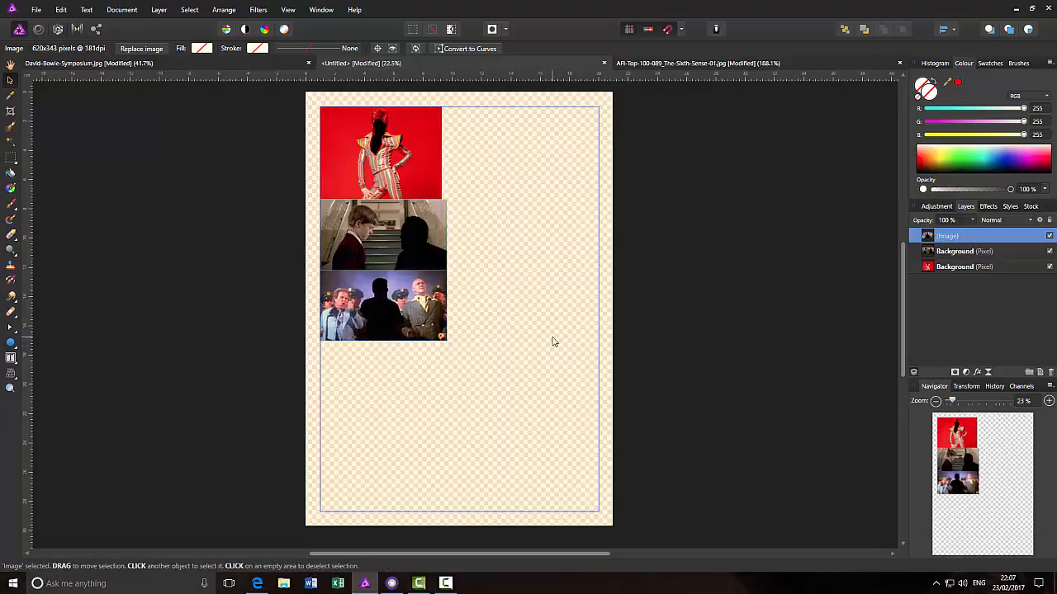